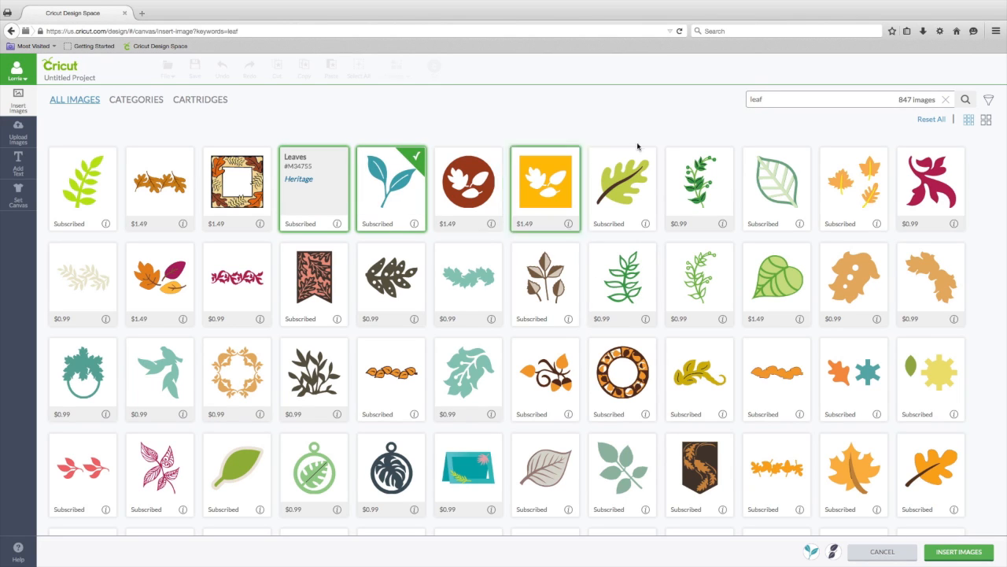
- Search the image library for rectangle and select the plain pink Rectangle image from My Quiet Book
{"action": "left_click_drag", "start_coordinate": [770, 97], "coordinate": [735, 97]}
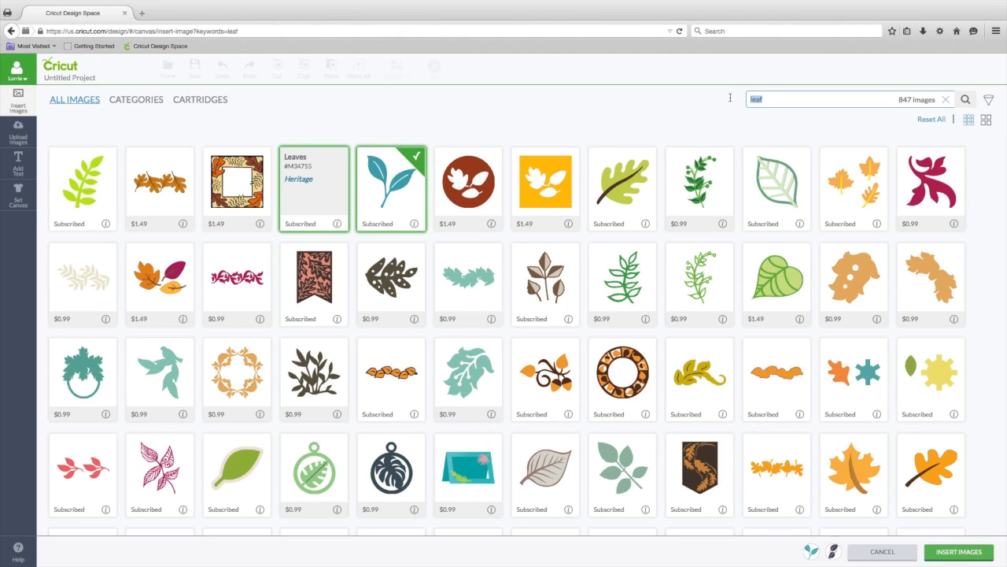
{"action": "type", "text": "rectan"}
{"action": "key", "text": "Return"}
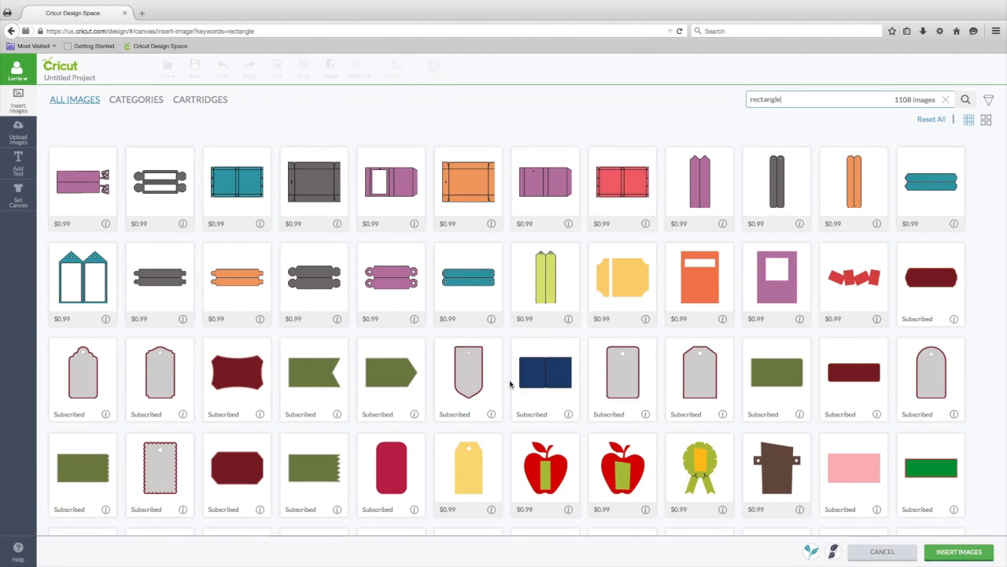
{"action": "scroll", "coordinate": [685, 378], "scroll_direction": "down", "scroll_amount": 1}
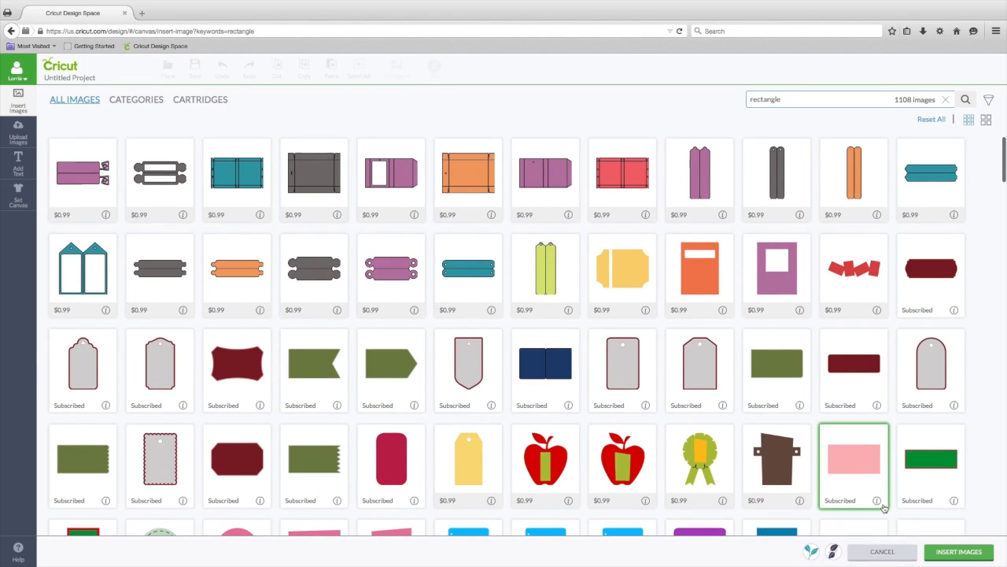
{"action": "mouse_move", "coordinate": [878, 504]}
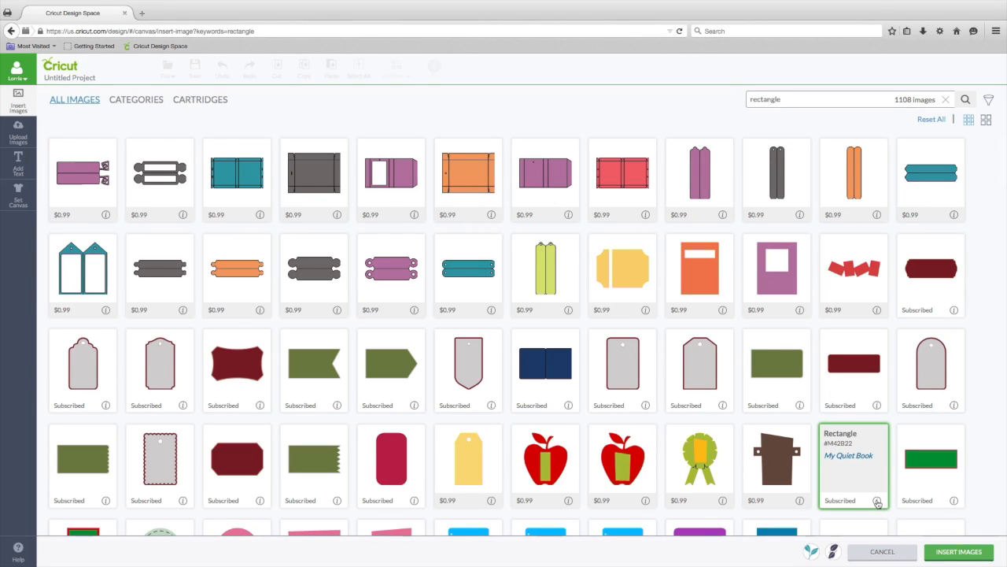
{"action": "left_click", "coordinate": [847, 455]}
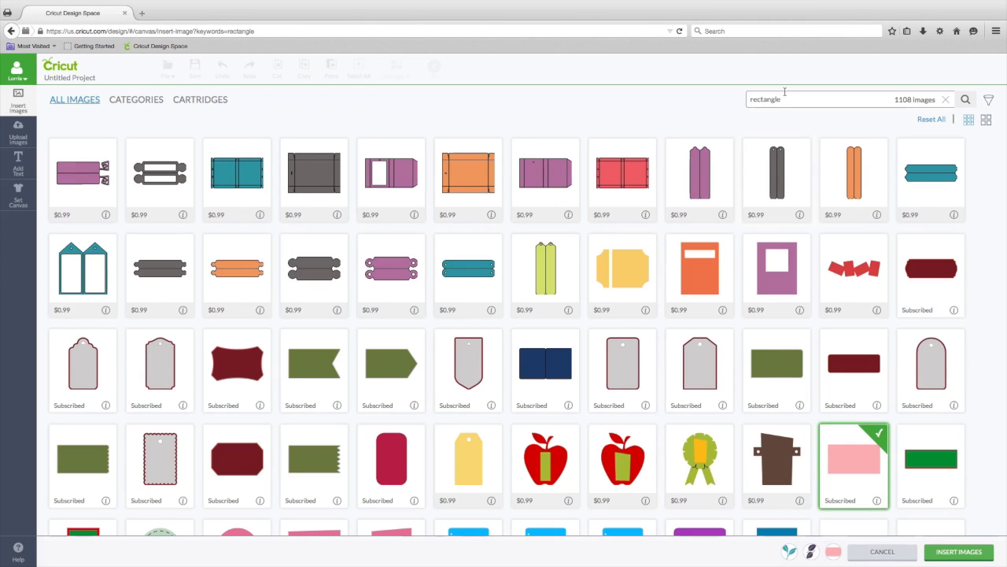
- Search the cartridges for april and select the Birdhouse image from the April Showers cartridge
{"action": "left_click_drag", "start_coordinate": [779, 99], "coordinate": [738, 100]}
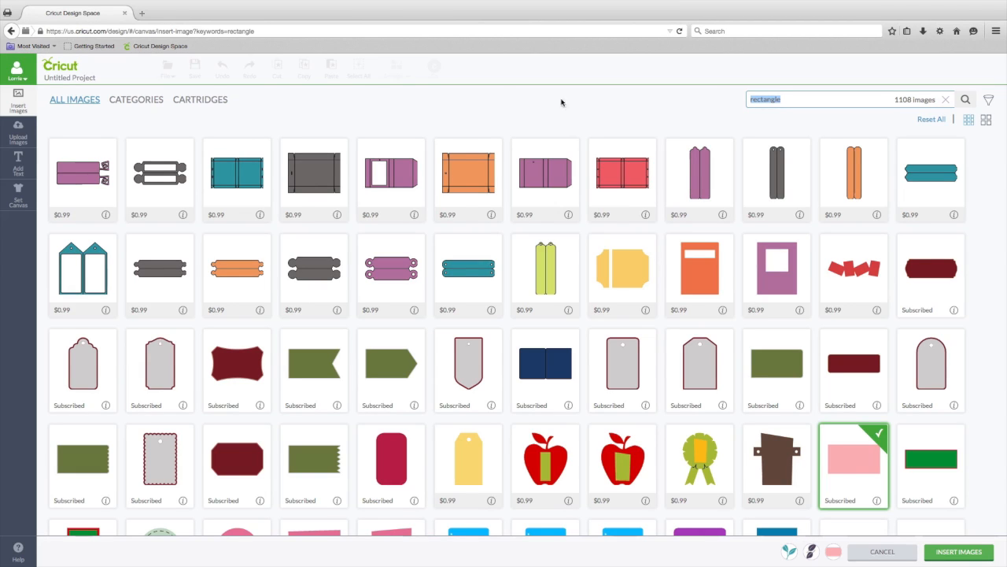
{"action": "left_click", "coordinate": [192, 103]}
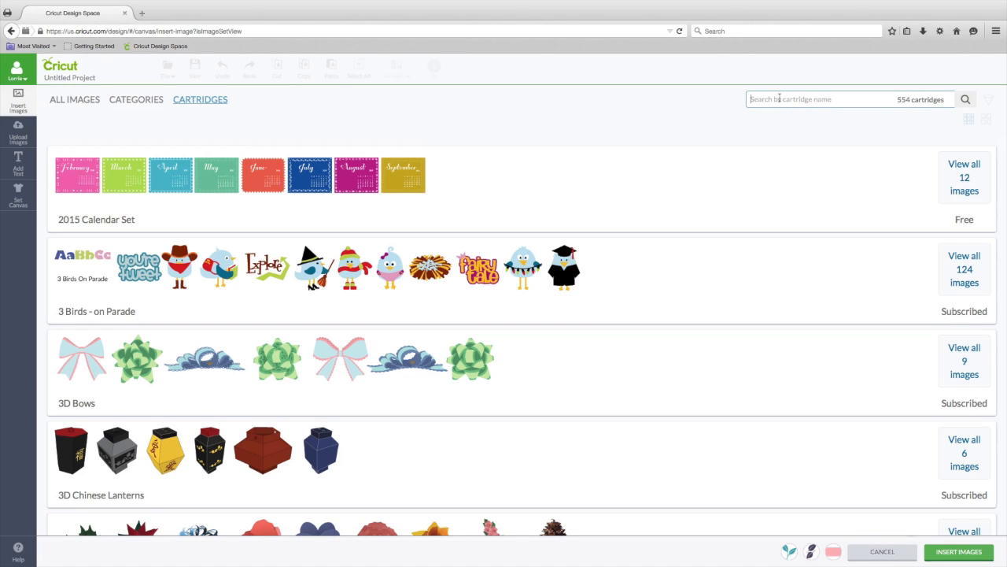
{"action": "type", "text": "april"}
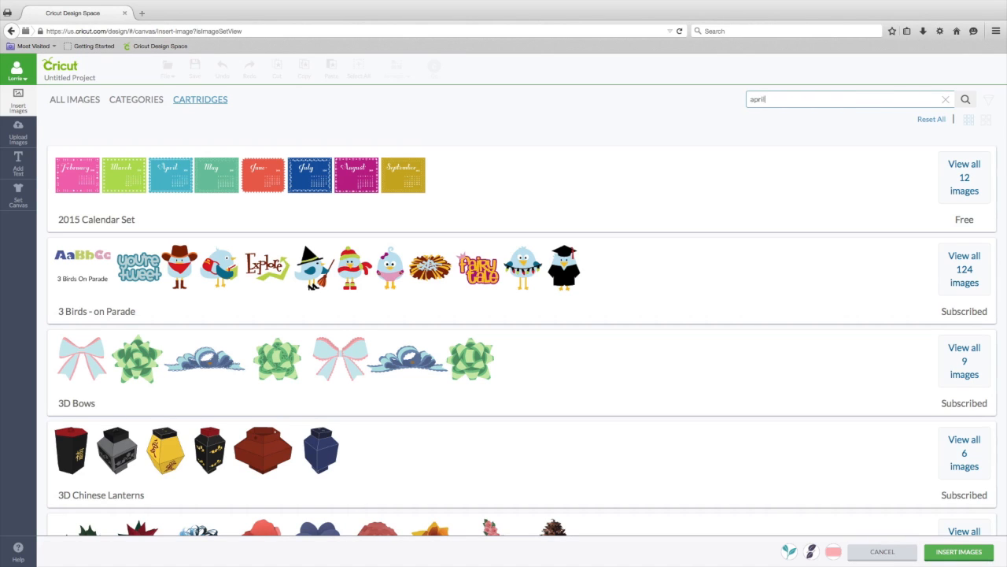
{"action": "key", "text": "Return"}
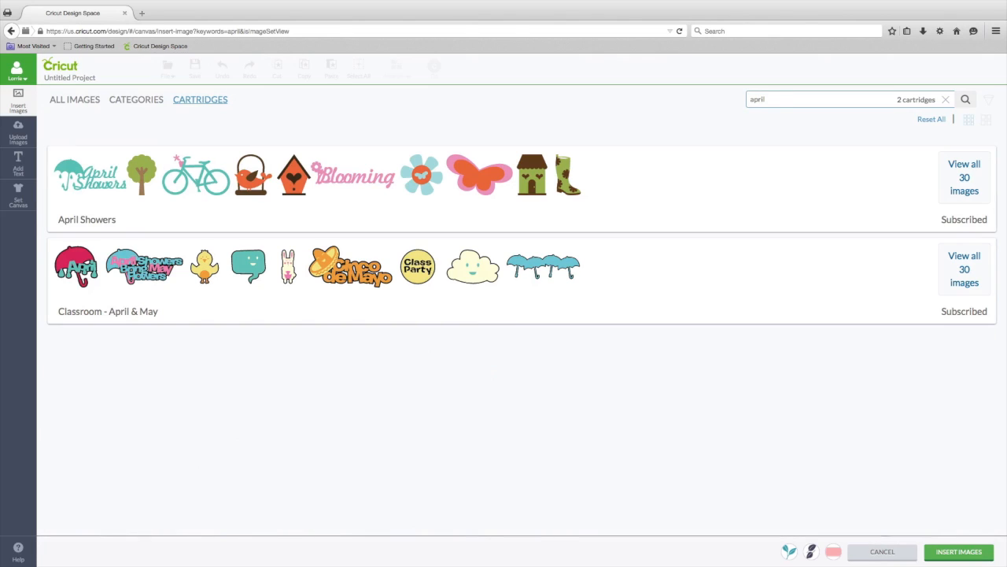
{"action": "left_click", "coordinate": [965, 178]}
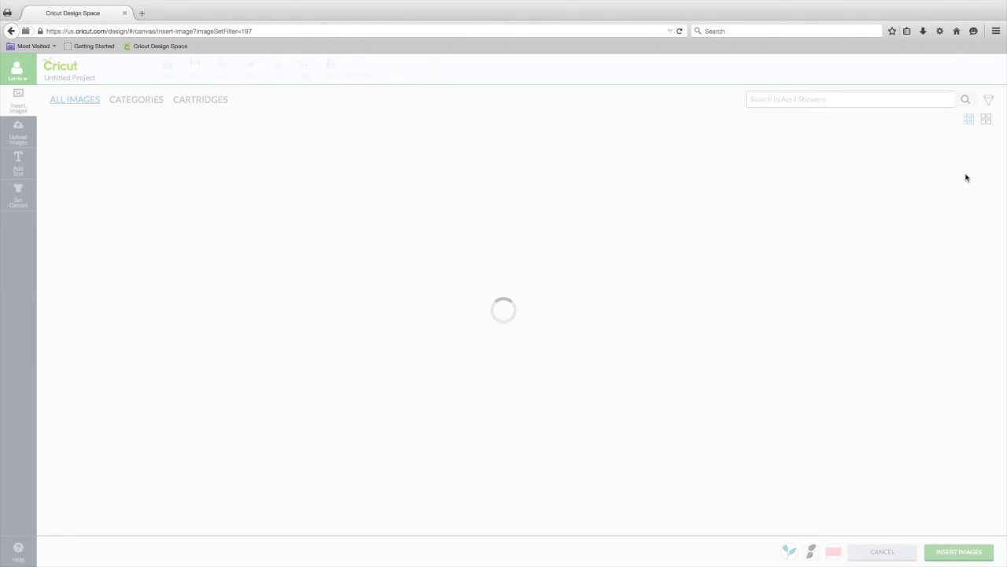
{"action": "left_click", "coordinate": [403, 202]}
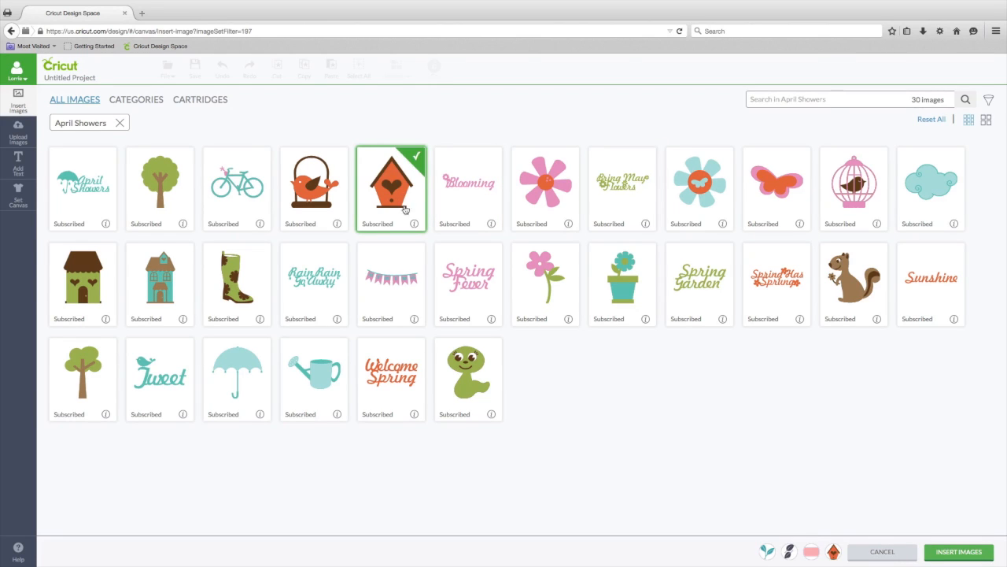
{"action": "left_click", "coordinate": [414, 225]}
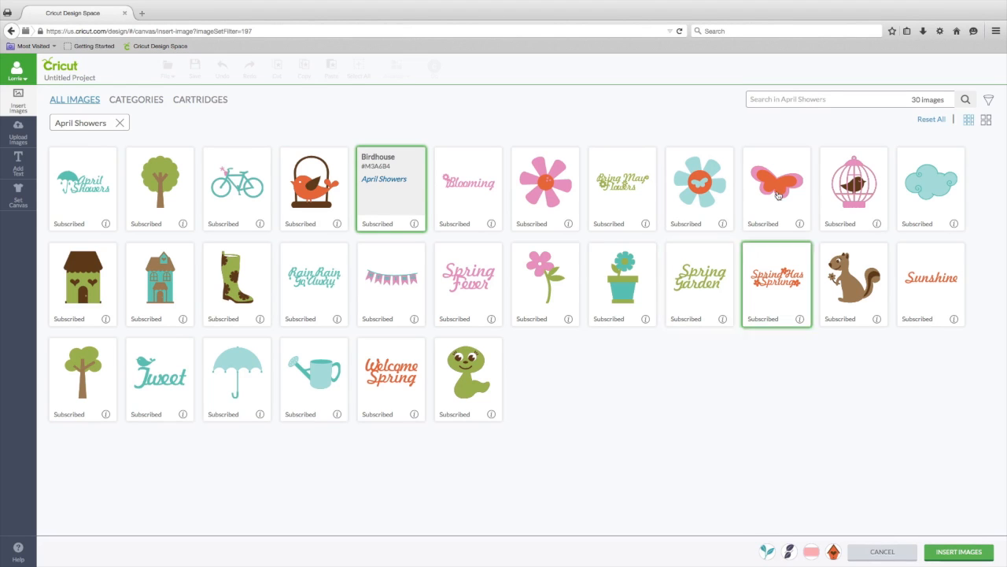
- Select the Thank You image from the JGoode Designs brand category and insert all the selected images onto the canvas
{"action": "left_click", "coordinate": [131, 104]}
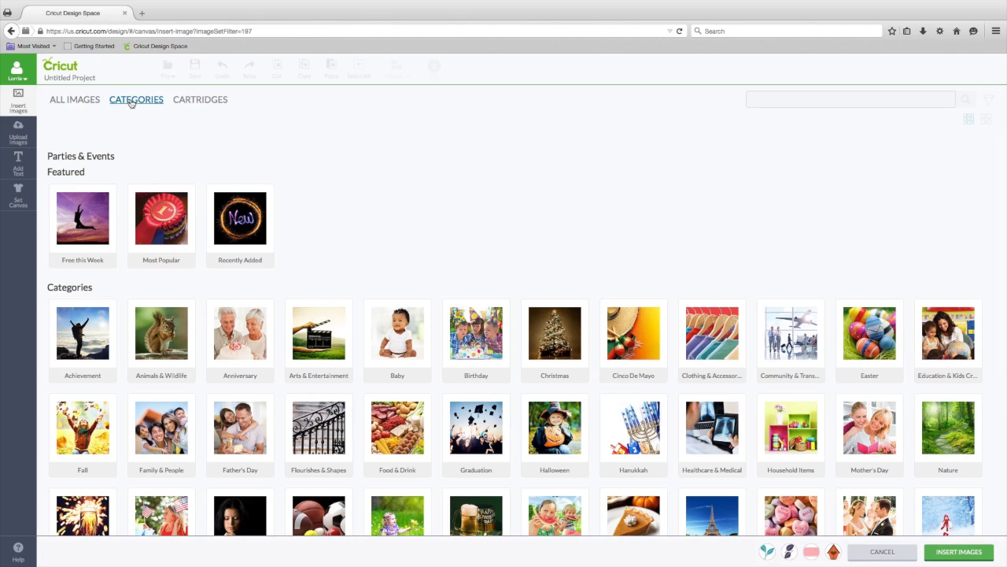
{"action": "scroll", "coordinate": [137, 138], "scroll_direction": "down", "scroll_amount": 1}
{"action": "scroll", "coordinate": [137, 139], "scroll_direction": "down", "scroll_amount": 5}
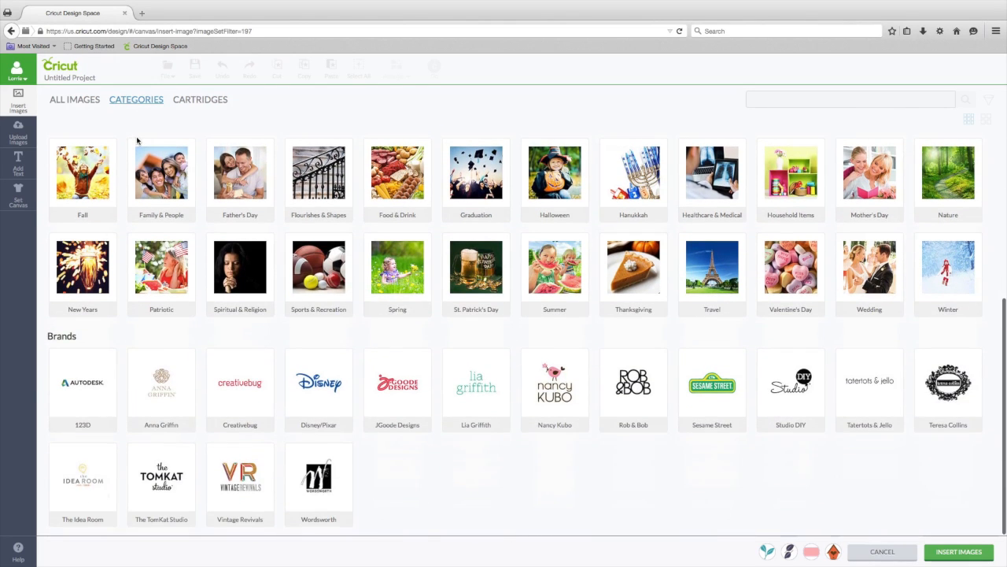
{"action": "left_click", "coordinate": [395, 392]}
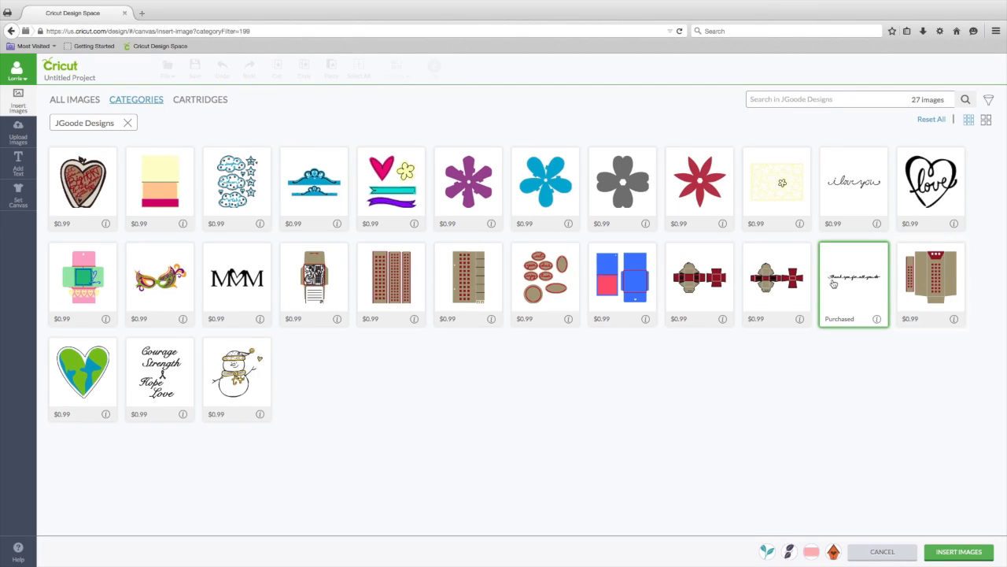
{"action": "left_click", "coordinate": [877, 320]}
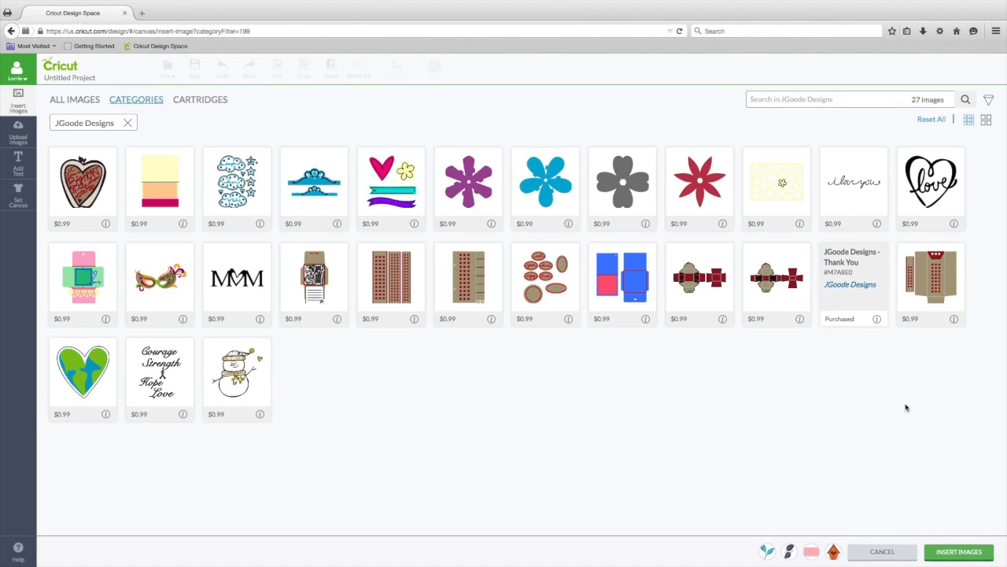
{"action": "left_click", "coordinate": [877, 319]}
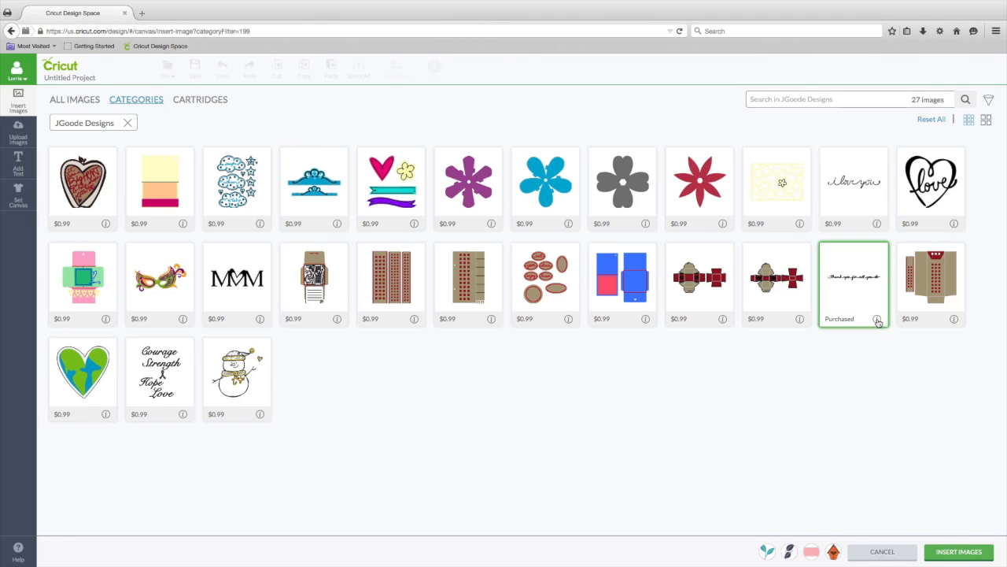
{"action": "left_click", "coordinate": [868, 258]}
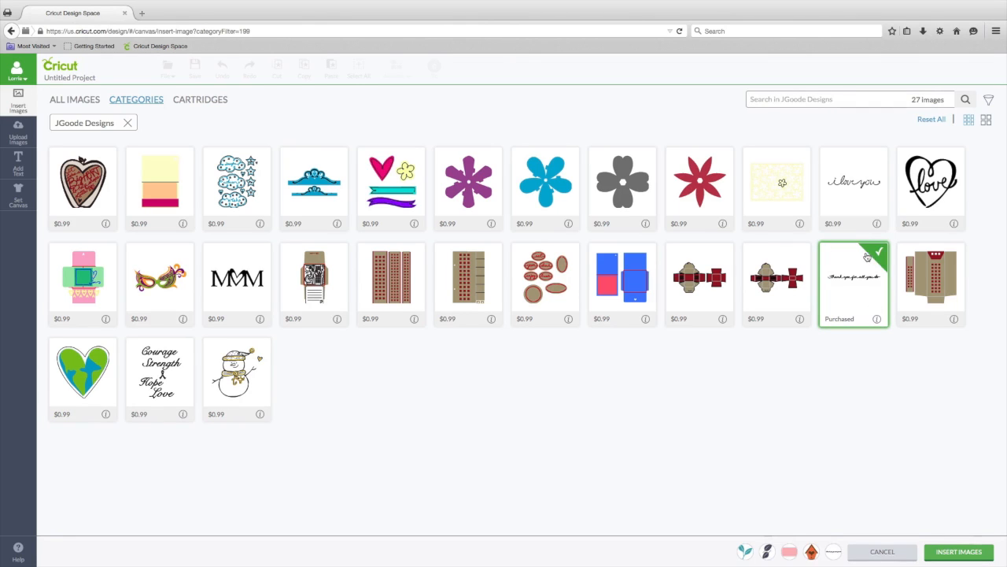
{"action": "left_click", "coordinate": [957, 552]}
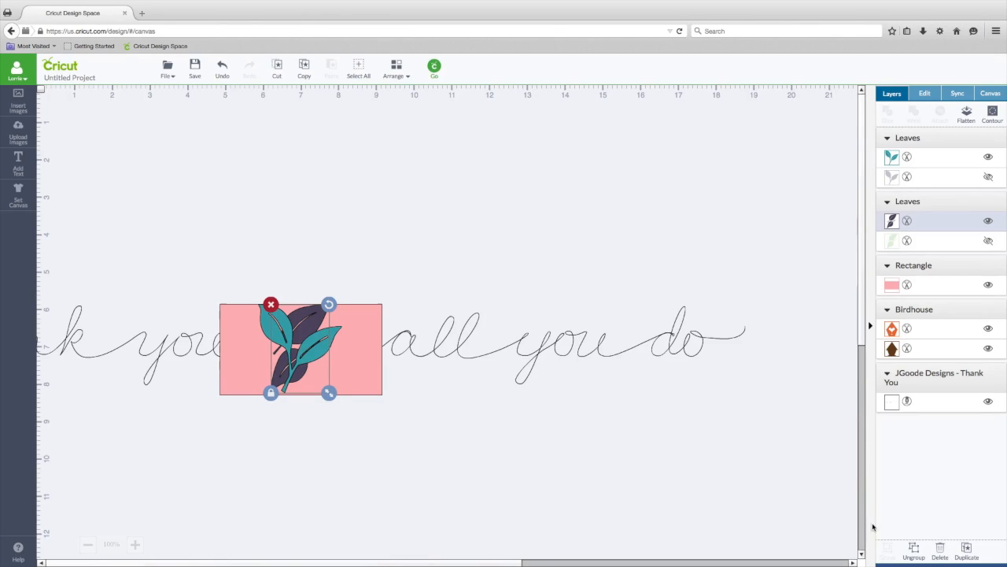
- Shrink the "thank you for all you do" image to about 4 in wide and move it near the canvas's lower right
{"action": "left_click", "coordinate": [581, 355]}
{"action": "left_click_drag", "start_coordinate": [747, 403], "coordinate": [236, 319]}
{"action": "left_click_drag", "start_coordinate": [142, 312], "coordinate": [761, 474]}
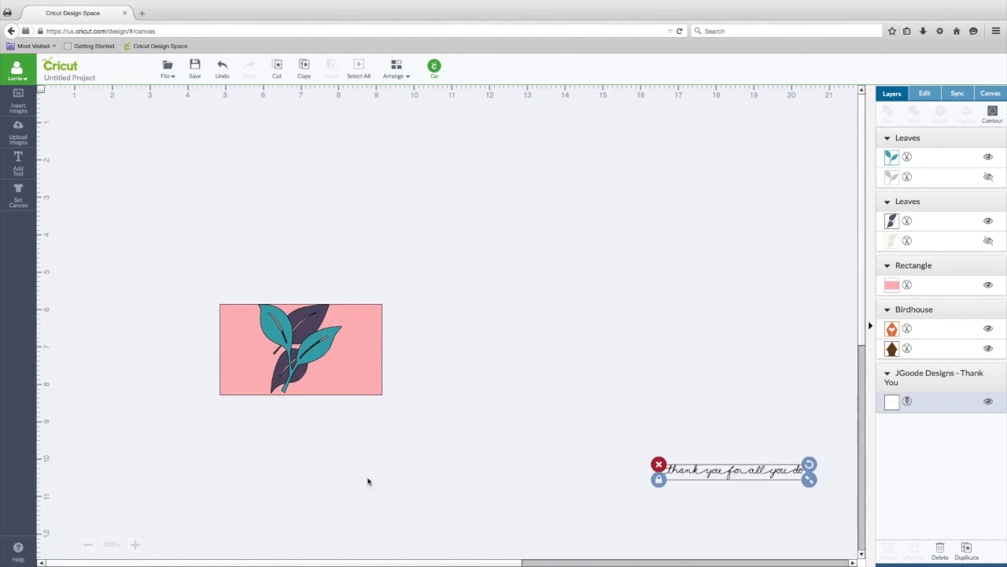
- Move the pink rectangle up on the canvas, and move both leaves and the birdhouse together to just above the thank-you text
{"action": "left_click_drag", "start_coordinate": [240, 314], "coordinate": [231, 169]}
{"action": "left_click_drag", "start_coordinate": [231, 290], "coordinate": [383, 418]}
{"action": "left_click_drag", "start_coordinate": [298, 356], "coordinate": [730, 407]}
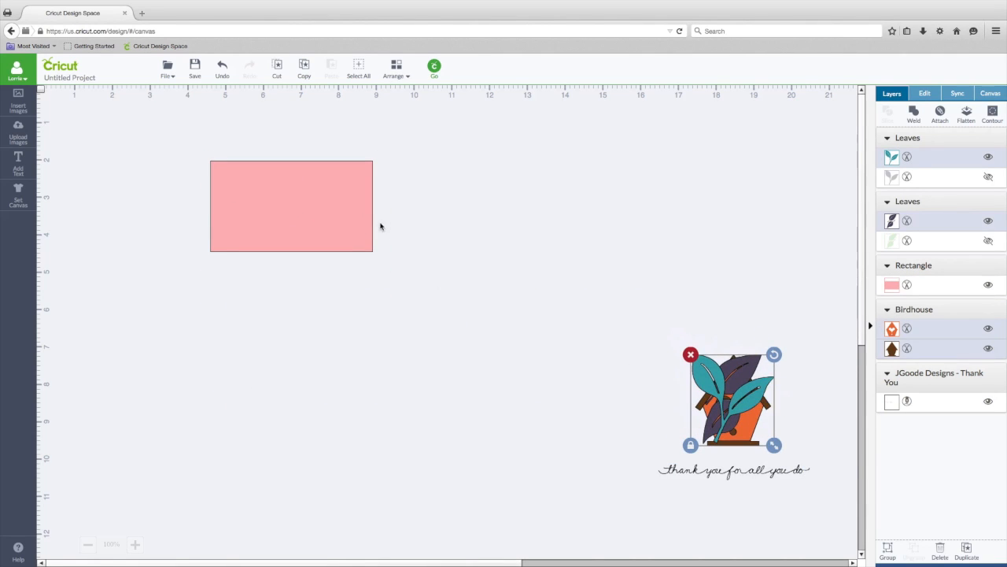
- Unlock the pink rectangle's proportions and set its width to 4.25 in and its height to 5.5 in
{"action": "left_click", "coordinate": [339, 235]}
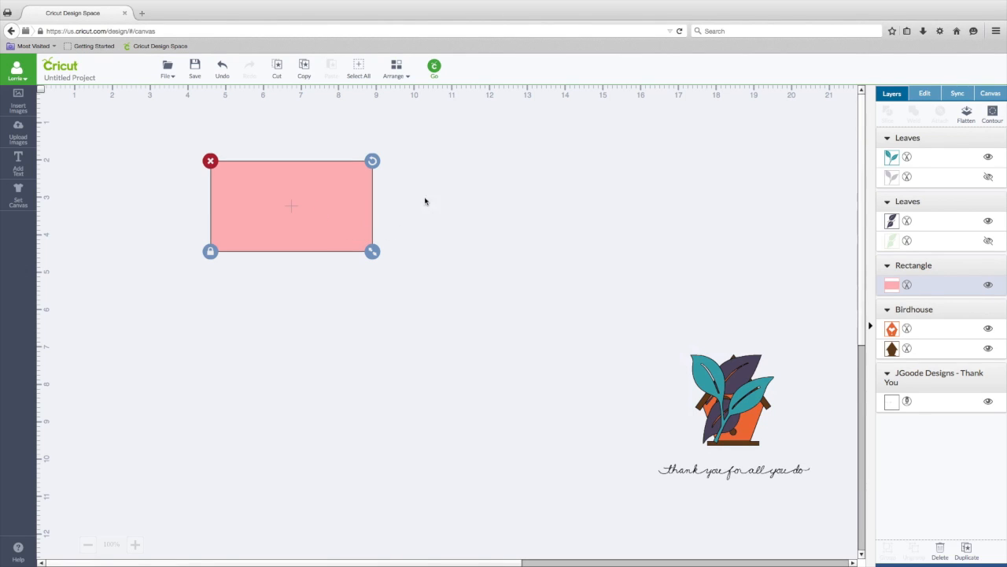
{"action": "left_click", "coordinate": [924, 94]}
{"action": "left_click_drag", "start_coordinate": [924, 94], "coordinate": [890, 289]}
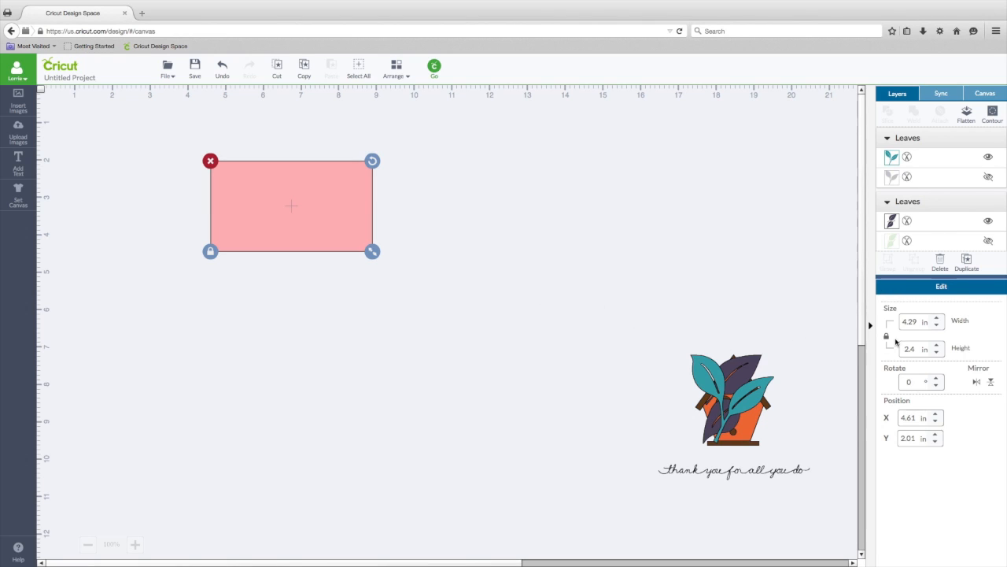
{"action": "left_click", "coordinate": [886, 334]}
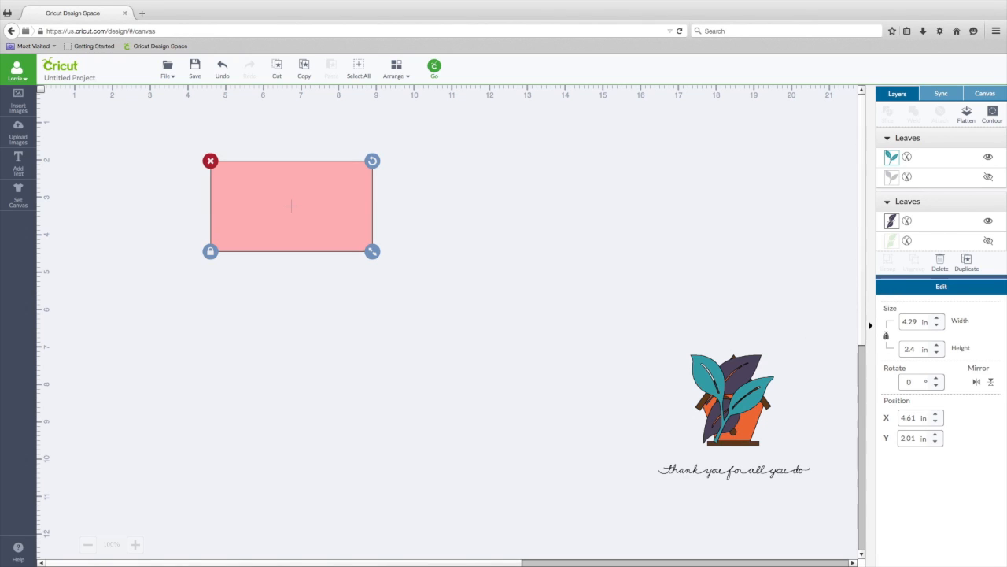
{"action": "double_click", "coordinate": [910, 322]}
{"action": "type", "text": "4.25"}
{"action": "double_click", "coordinate": [913, 347]}
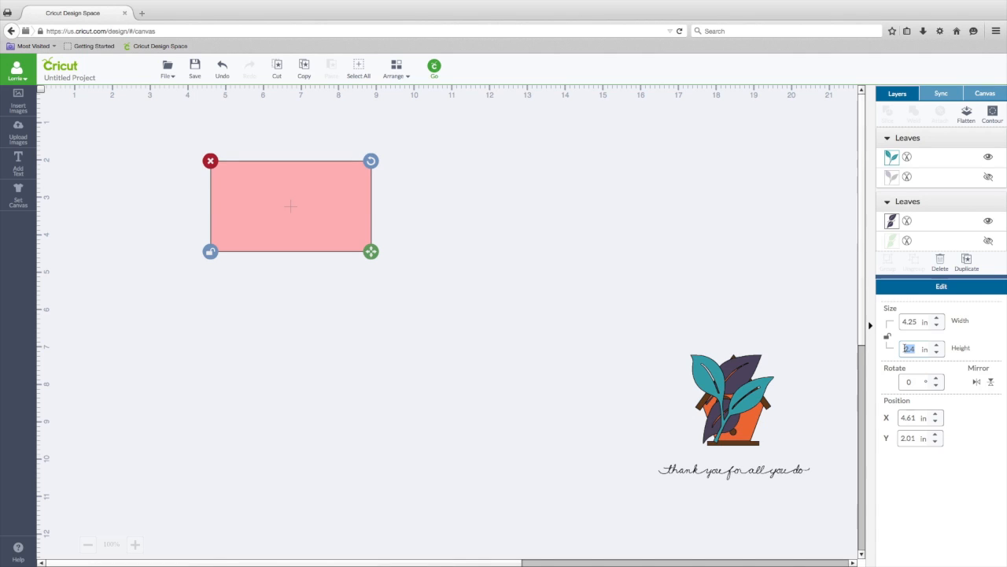
{"action": "type", "text": "5.5"}
{"action": "key", "text": "Return"}
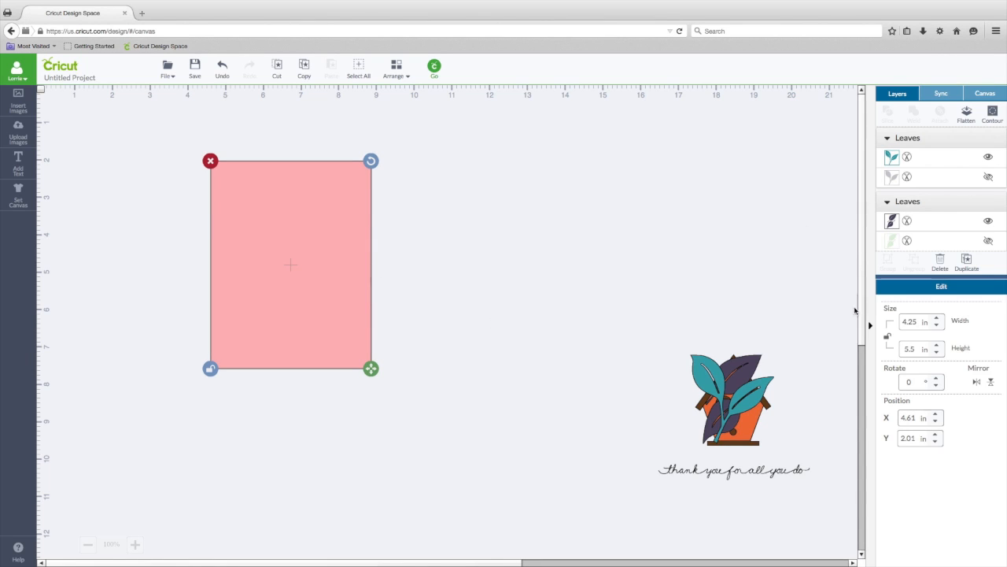
- Change the large rectangle's cut colour to white (#ffffff)
{"action": "scroll", "coordinate": [922, 178], "scroll_direction": "down", "scroll_amount": 3}
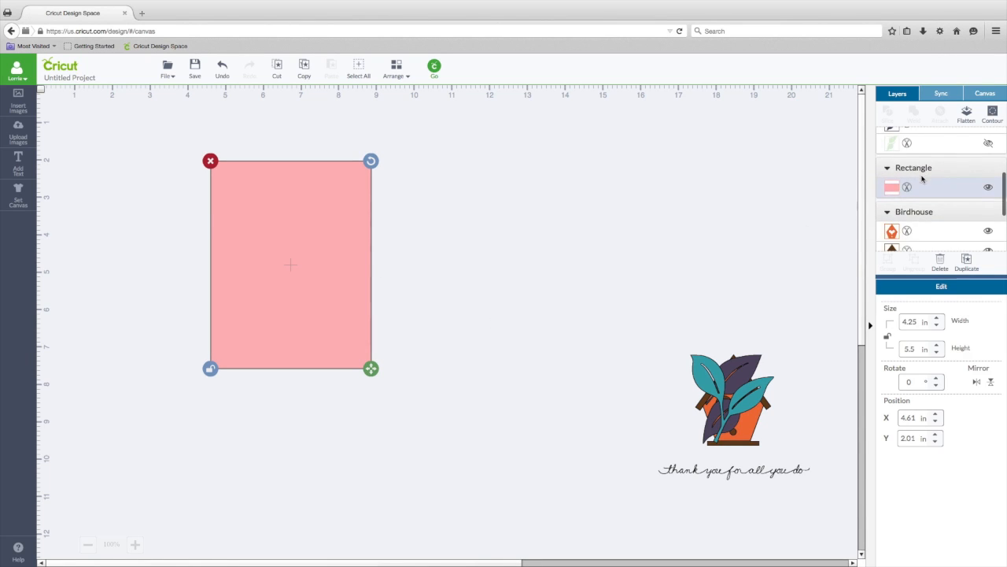
{"action": "left_click", "coordinate": [892, 188]}
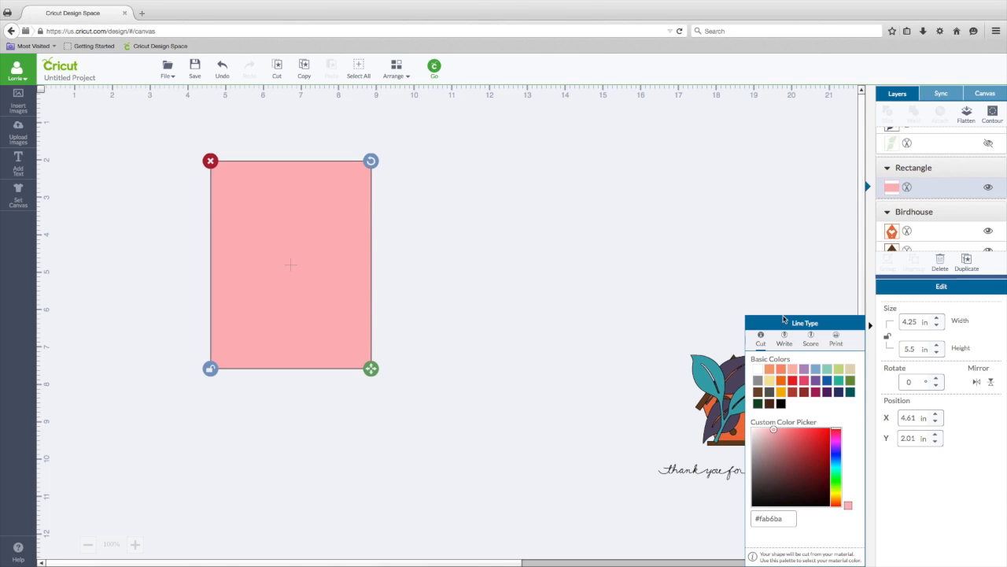
{"action": "left_click", "coordinate": [759, 367]}
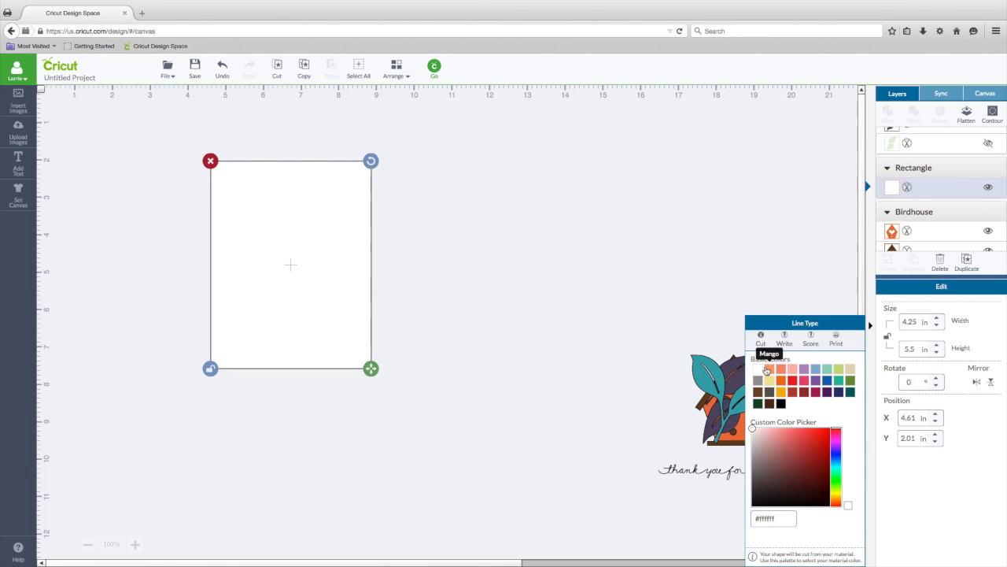
{"action": "left_click", "coordinate": [609, 269]}
- Move the teal leaves away from the birdhouse, shrinking them to about 0.69 by 0.74 in and rotating them about 125°
{"action": "left_click_drag", "start_coordinate": [732, 393], "coordinate": [640, 257]}
{"action": "left_click_drag", "start_coordinate": [683, 306], "coordinate": [619, 263]}
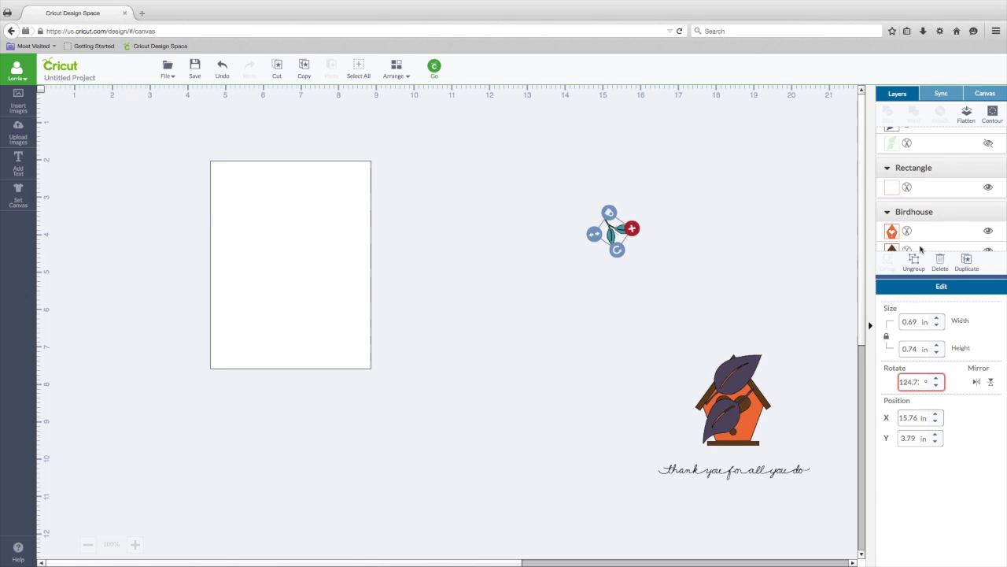
- Recolour the small teal leaves to Sour Apple (#6e933d) and place them in the white rectangle's upper-left corner
{"action": "scroll", "coordinate": [925, 224], "scroll_direction": "down", "scroll_amount": 1}
{"action": "scroll", "coordinate": [926, 225], "scroll_direction": "down", "scroll_amount": 3}
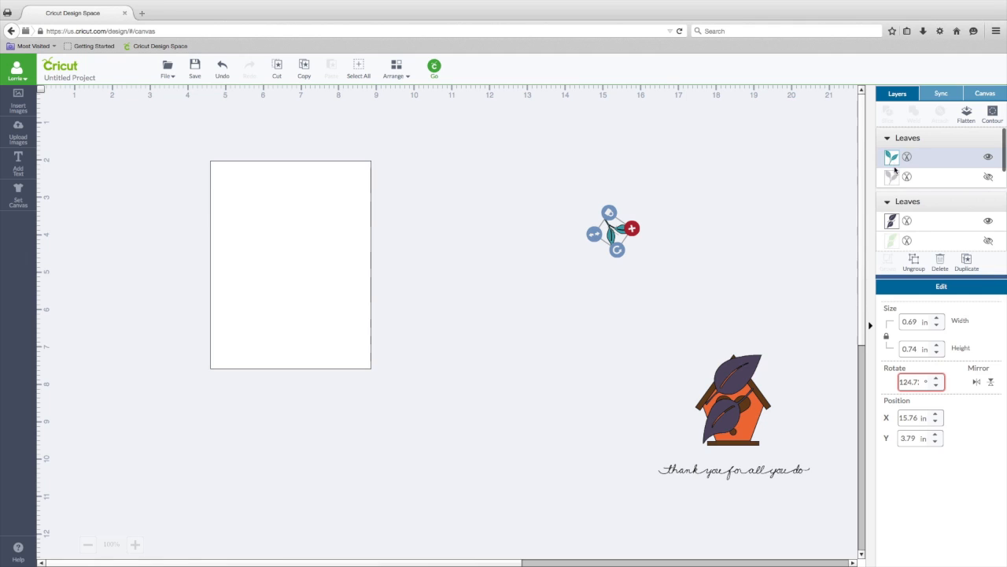
{"action": "left_click", "coordinate": [894, 159]}
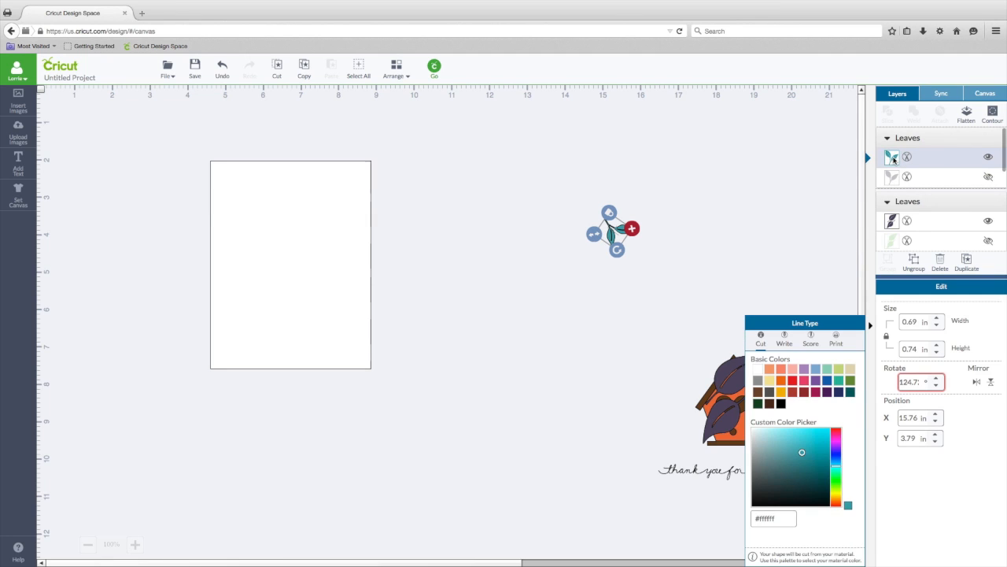
{"action": "left_click", "coordinate": [850, 380]}
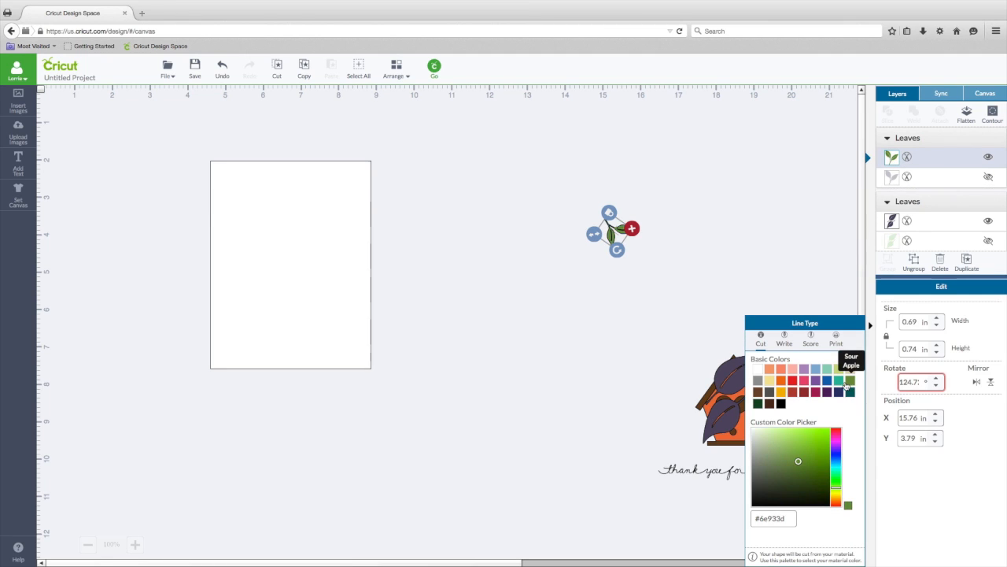
{"action": "left_click", "coordinate": [666, 259]}
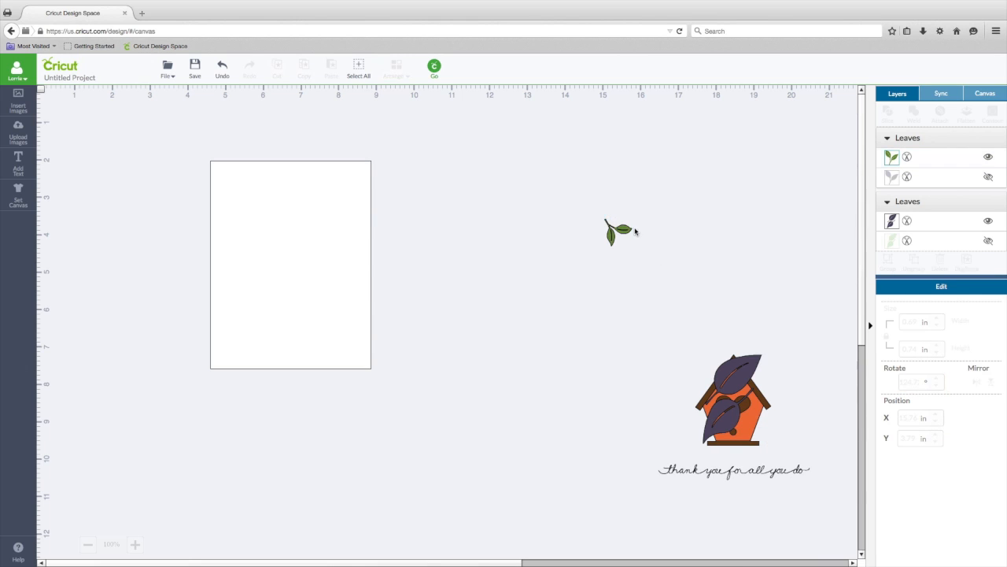
{"action": "left_click_drag", "start_coordinate": [624, 231], "coordinate": [239, 174]}
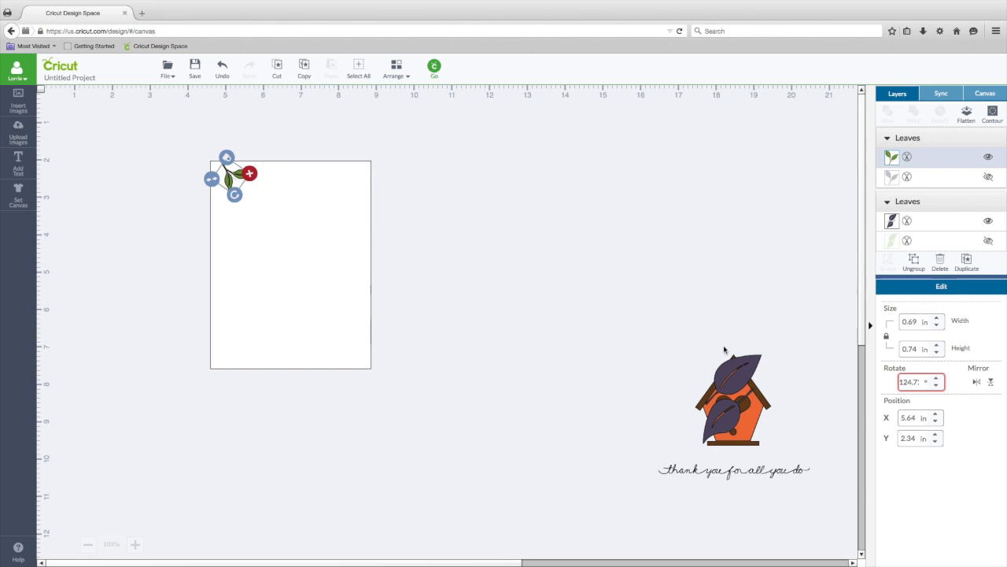
- Move the purple leaves away from the birdhouse and shrink them to about 0.45 by 0.68 in
{"action": "left_click_drag", "start_coordinate": [747, 367], "coordinate": [654, 254]}
{"action": "left_click_drag", "start_coordinate": [666, 313], "coordinate": [627, 274]}
- Recolour the small purple leaves a custom bright green, starting from #6e933d, and move them closer to the white card
{"action": "scroll", "coordinate": [918, 215], "scroll_direction": "down", "scroll_amount": 2}
{"action": "scroll", "coordinate": [916, 215], "scroll_direction": "down", "scroll_amount": 1}
{"action": "scroll", "coordinate": [916, 216], "scroll_direction": "up", "scroll_amount": 2}
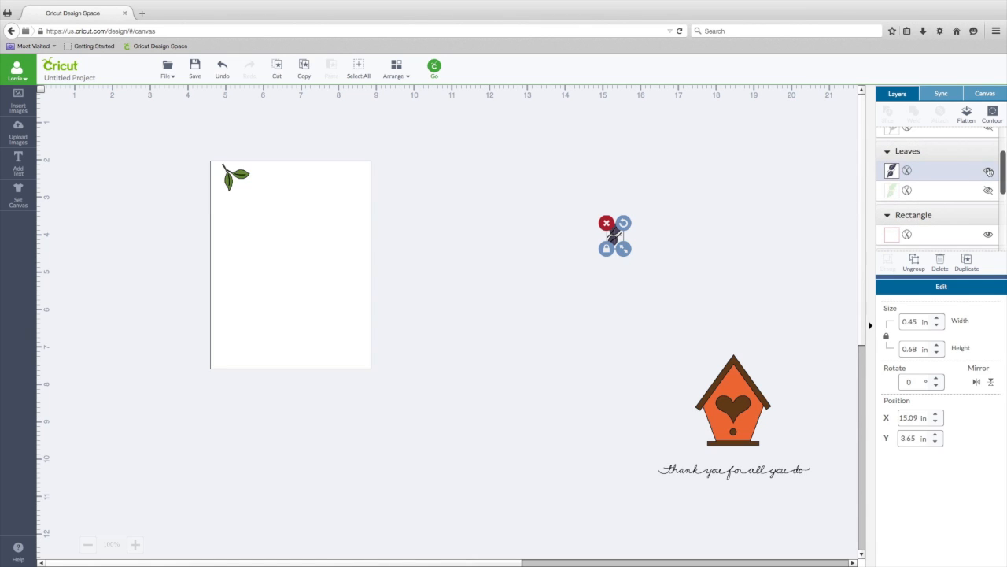
{"action": "left_click", "coordinate": [891, 170]}
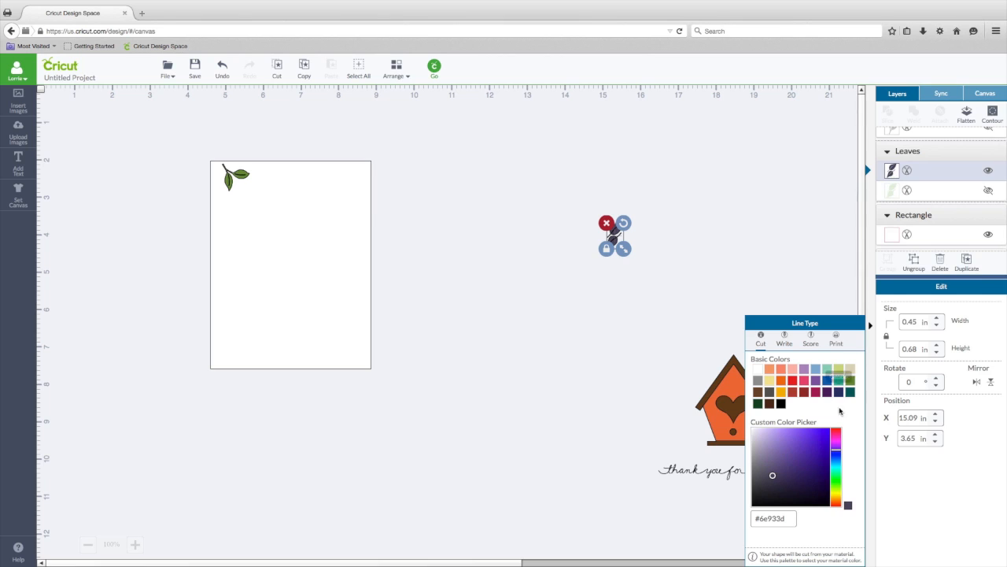
{"action": "left_click", "coordinate": [850, 381]}
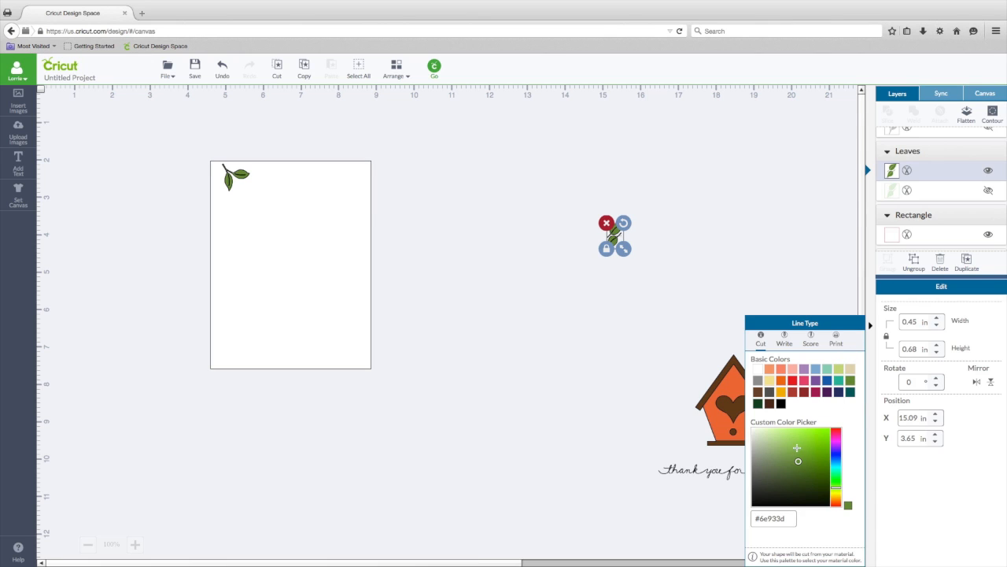
{"action": "left_click", "coordinate": [796, 443]}
{"action": "left_click", "coordinate": [619, 309]}
{"action": "left_click_drag", "start_coordinate": [617, 227], "coordinate": [527, 201]}
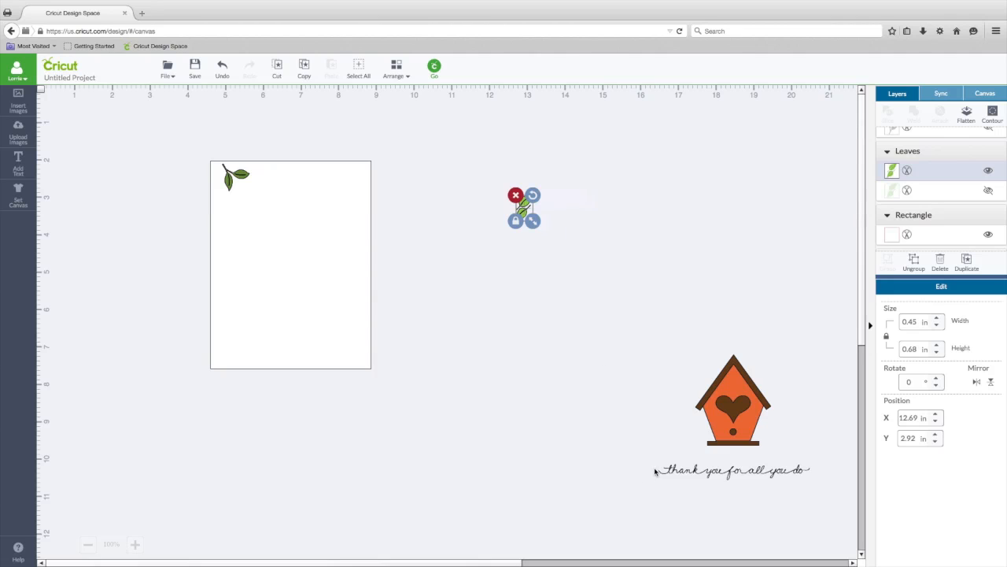
- Move the dark green leaves and the thank-you text beside the white card, and bring the text to the front
{"action": "left_click_drag", "start_coordinate": [248, 175], "coordinate": [468, 179]}
{"action": "left_click_drag", "start_coordinate": [680, 470], "coordinate": [431, 325]}
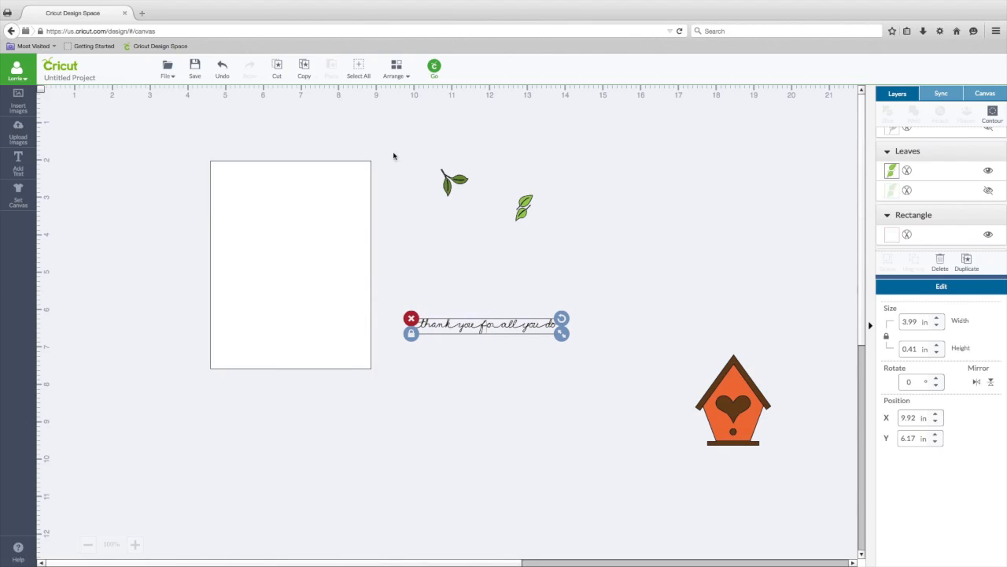
{"action": "left_click", "coordinate": [397, 68]}
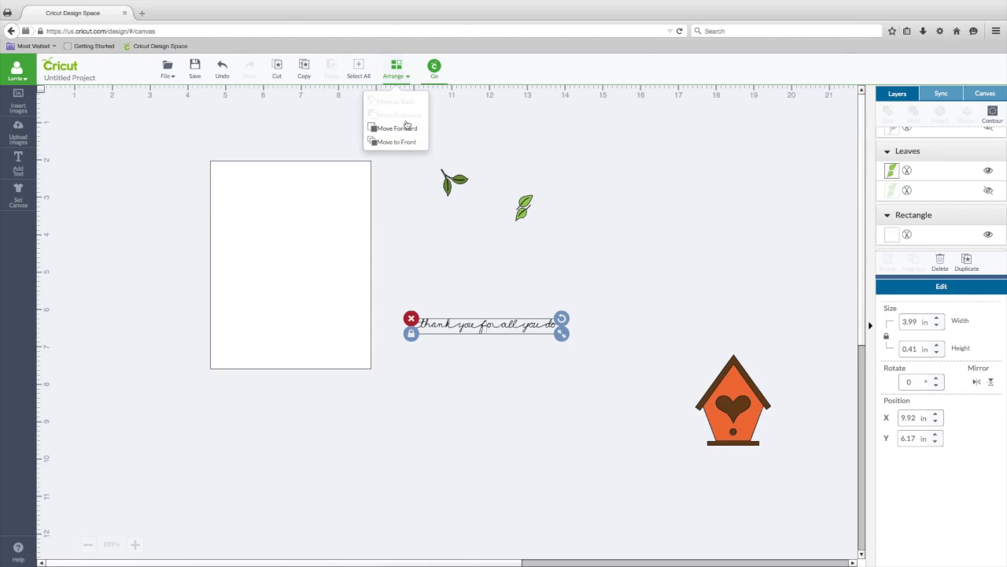
{"action": "left_click", "coordinate": [404, 144]}
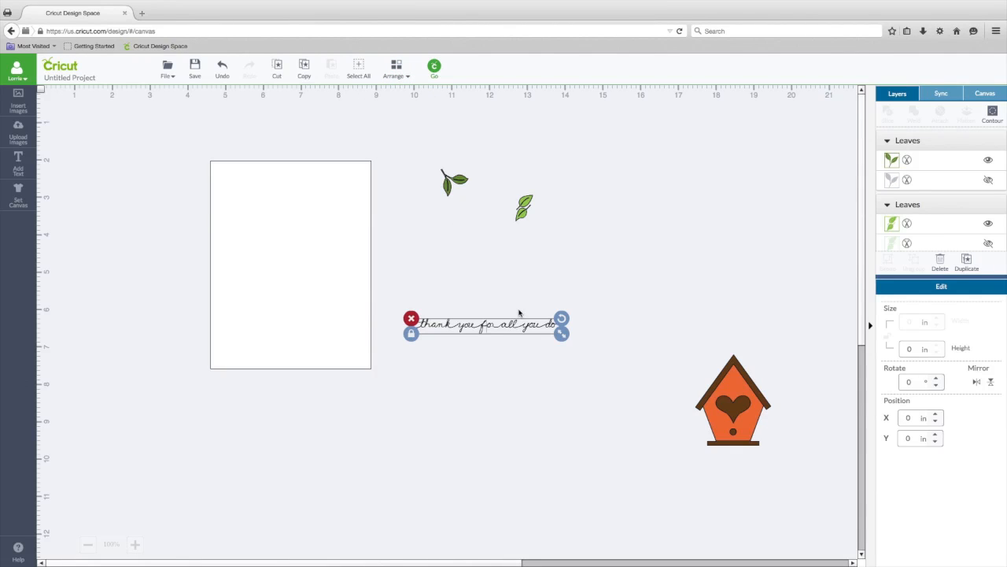
- Shrink the thank-you text to about 3.51 by 0.36 in and place it near the white card's lower edge
{"action": "left_click_drag", "start_coordinate": [562, 334], "coordinate": [329, 346]}
{"action": "left_click", "coordinate": [455, 351]}
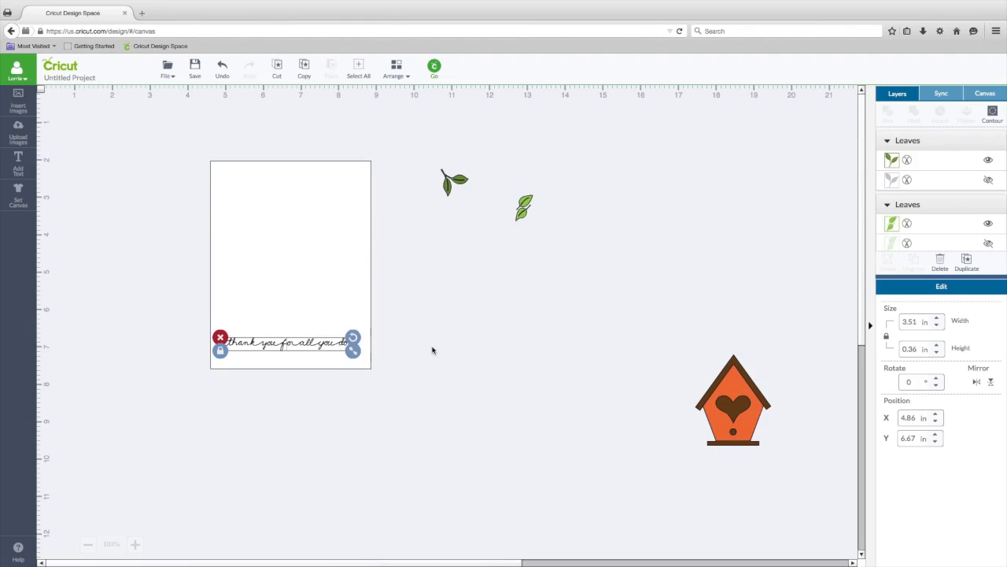
{"action": "left_click", "coordinate": [436, 350]}
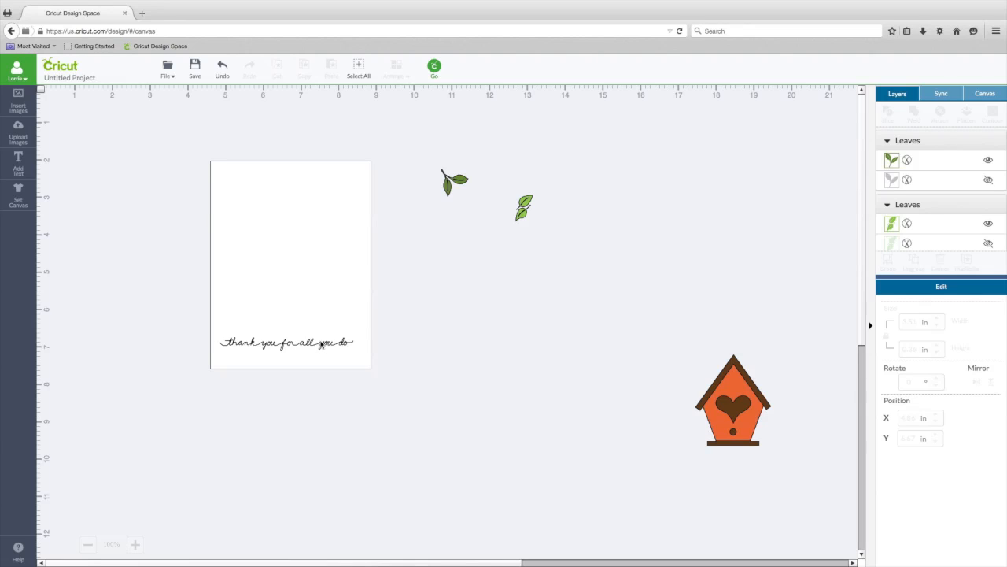
- Inspect the Write pen colours available for the thank-you text
{"action": "scroll", "coordinate": [901, 218], "scroll_direction": "down", "scroll_amount": 4}
{"action": "scroll", "coordinate": [901, 218], "scroll_direction": "up", "scroll_amount": 6}
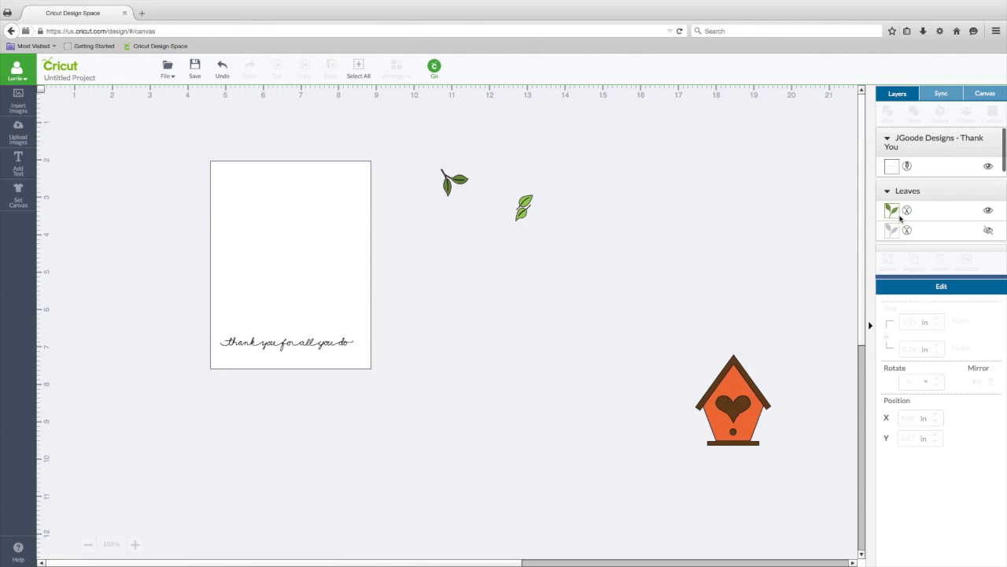
{"action": "left_click", "coordinate": [907, 167]}
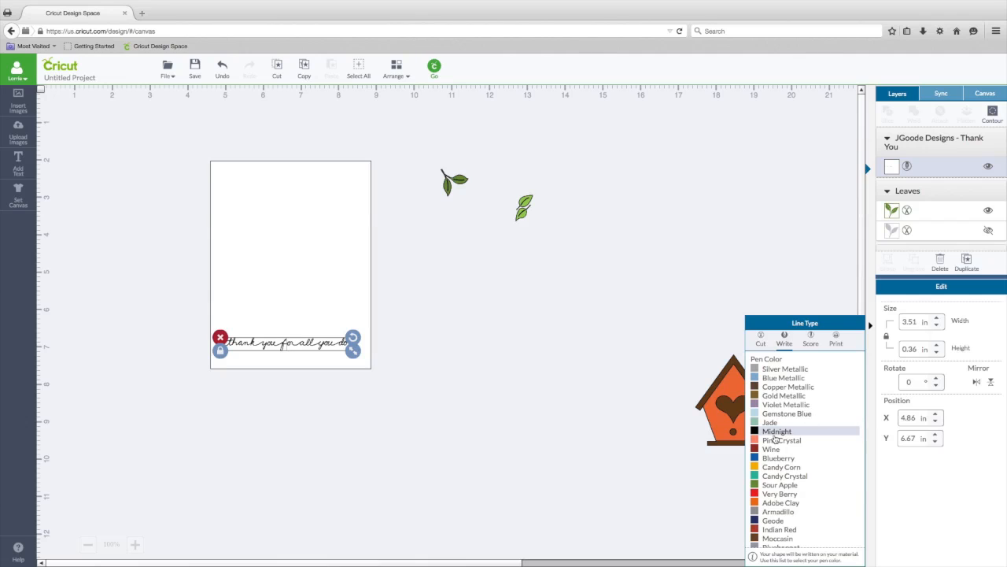
{"action": "left_click", "coordinate": [376, 349]}
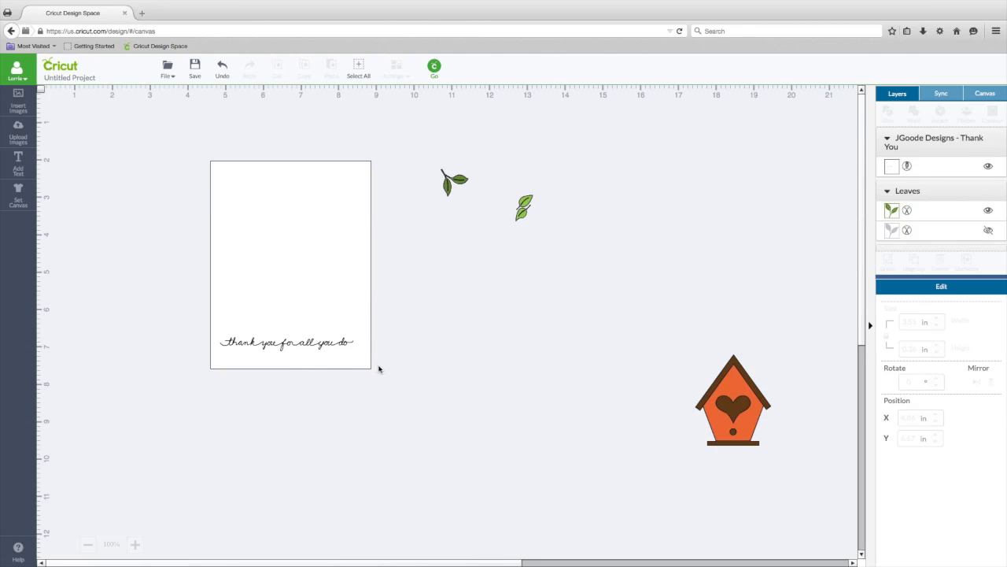
- Attach the thank-you text to the white rectangle and move the attached set to about X 4.2, Y 2.26 in
{"action": "left_click_drag", "start_coordinate": [176, 132], "coordinate": [394, 386]}
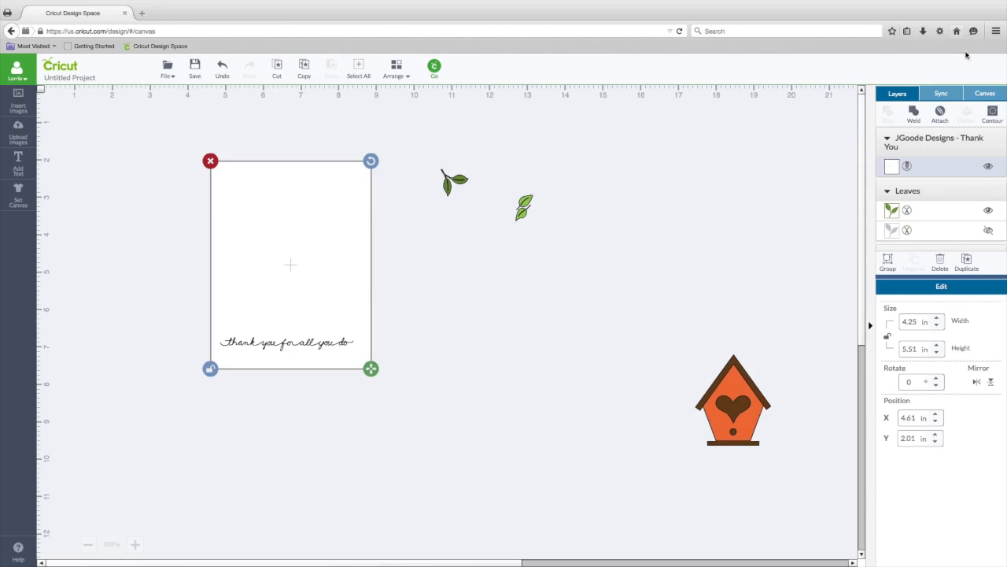
{"action": "left_click", "coordinate": [941, 116]}
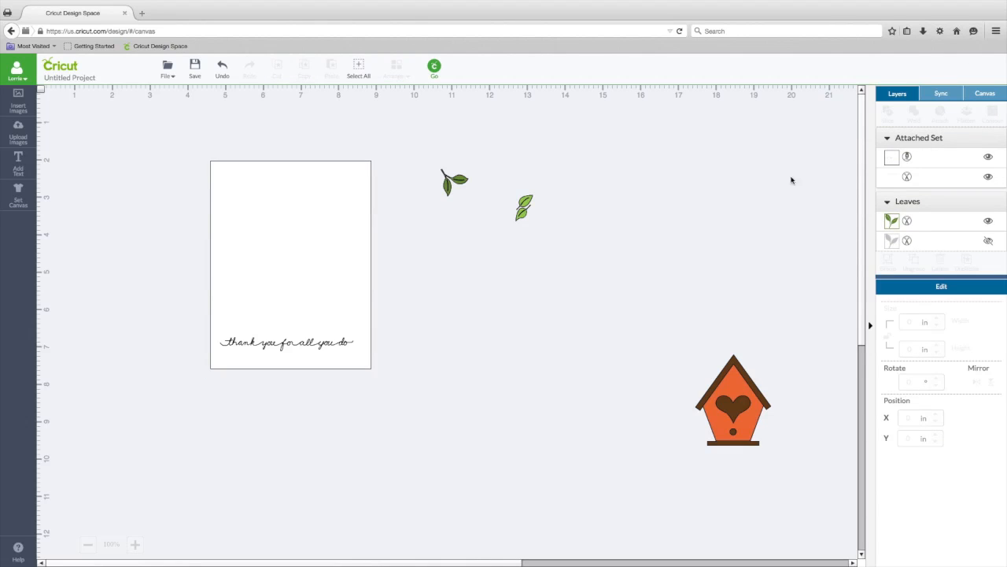
{"action": "mouse_move", "coordinate": [336, 243]}
{"action": "left_mouse_down"}
{"action": "mouse_move", "coordinate": [305, 209]}
{"action": "mouse_move", "coordinate": [316, 206]}
{"action": "mouse_move", "coordinate": [267, 206]}
{"action": "mouse_move", "coordinate": [328, 258]}
{"action": "left_mouse_up"}
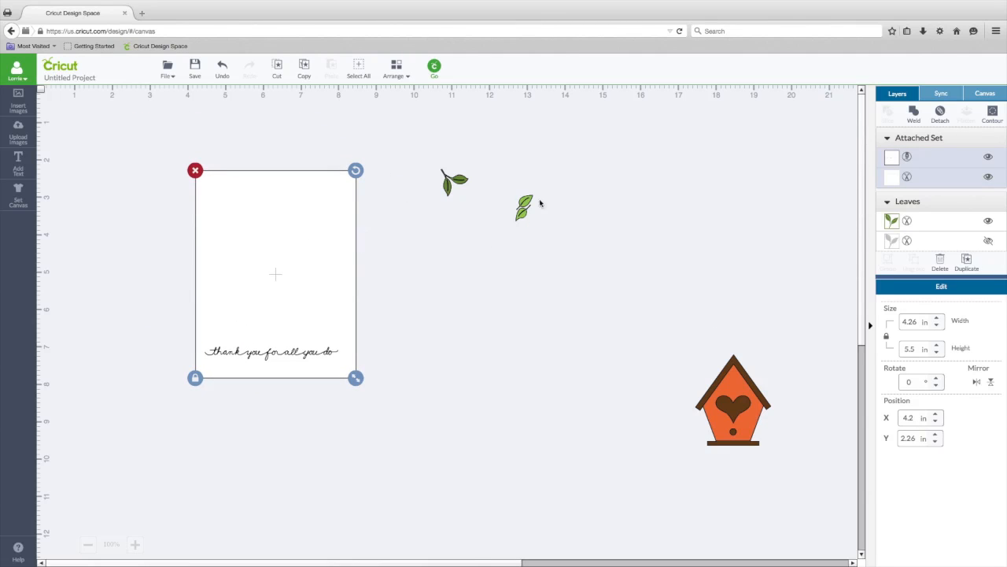
- Duplicate the dark green leaves repeatedly to build a long diagonal row of copies reaching the birdhouse
{"action": "left_click", "coordinate": [450, 186]}
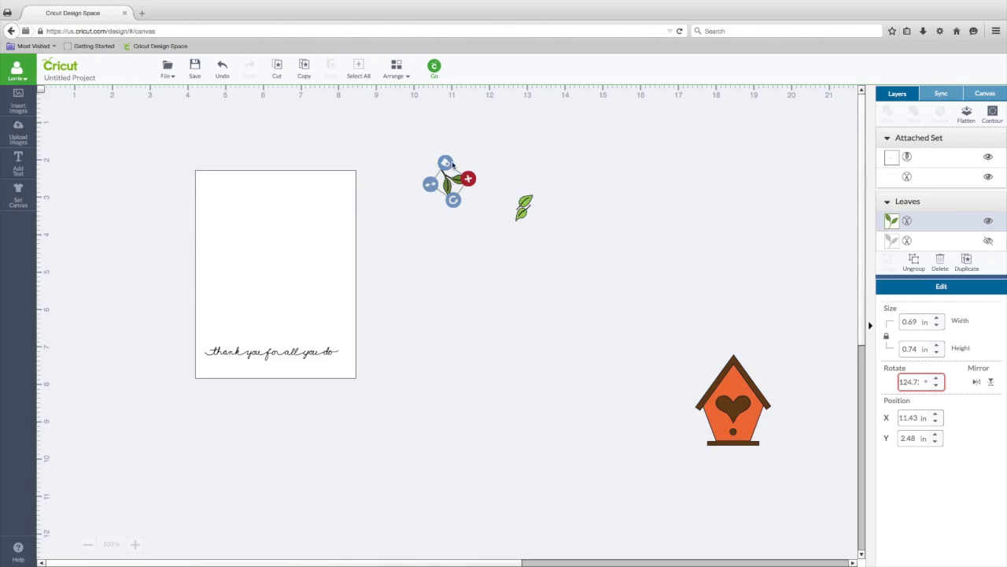
{"action": "left_click", "coordinate": [967, 262]}
{"action": "left_click", "coordinate": [968, 264]}
{"action": "left_click", "coordinate": [968, 265]}
{"action": "left_click", "coordinate": [968, 264]}
{"action": "left_click", "coordinate": [969, 264]}
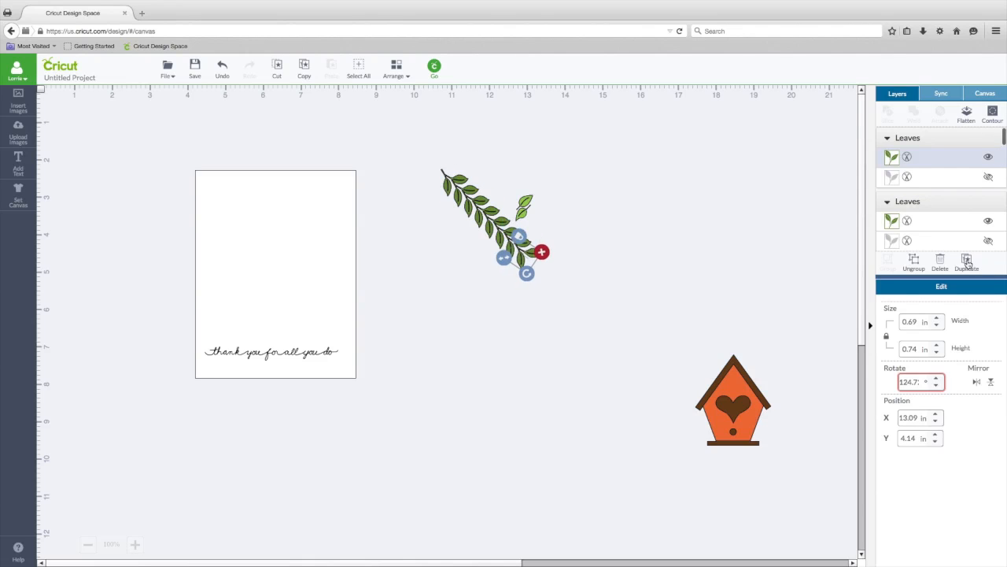
{"action": "left_click", "coordinate": [967, 262]}
{"action": "left_click", "coordinate": [967, 262]}
{"action": "left_click", "coordinate": [968, 263]}
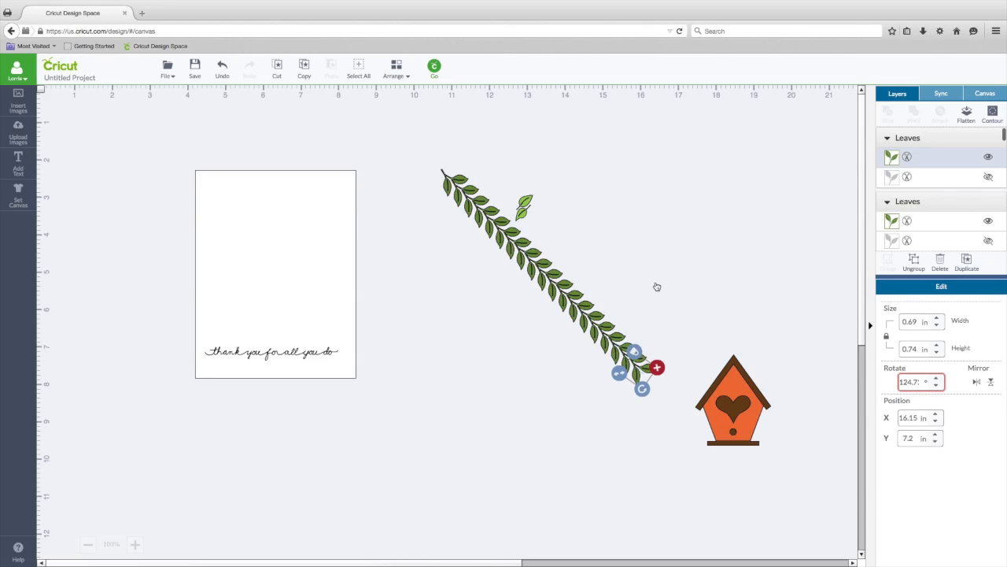
{"action": "left_click", "coordinate": [621, 311]}
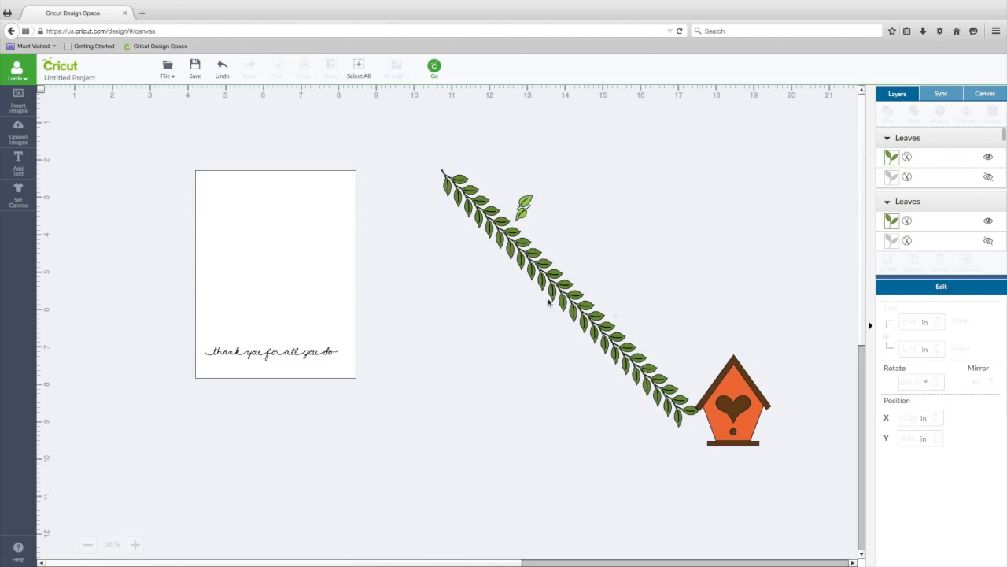
- Pull one leaf sprig out of the diagonal row and send the attached card set to the back
{"action": "left_click_drag", "start_coordinate": [450, 183], "coordinate": [404, 203]}
{"action": "left_click", "coordinate": [305, 208]}
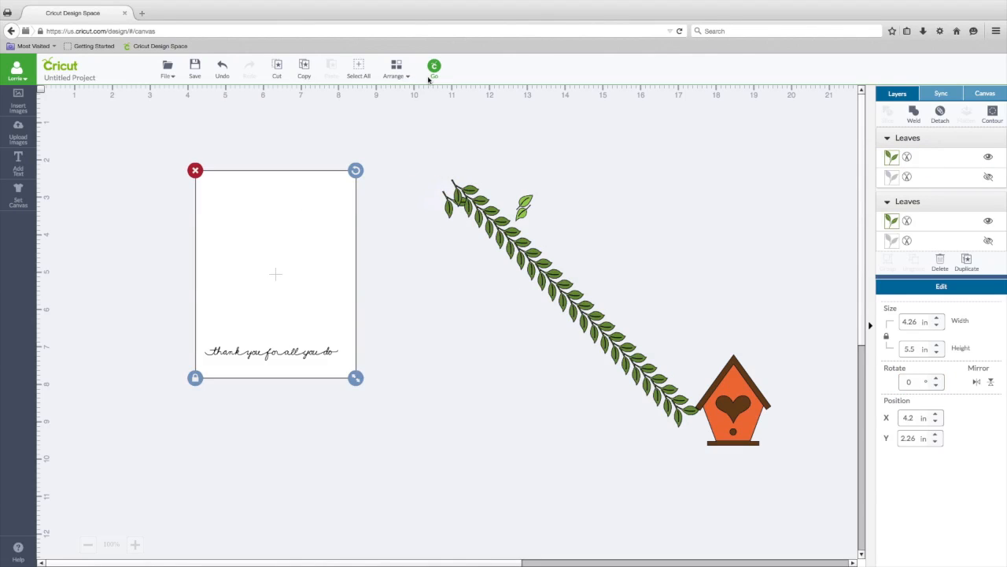
{"action": "left_click", "coordinate": [395, 69]}
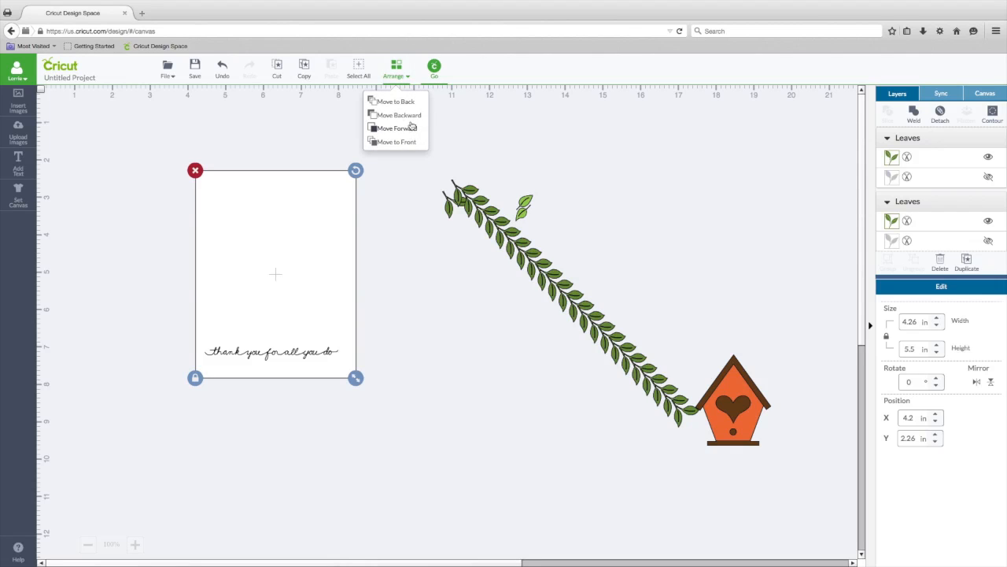
{"action": "left_click", "coordinate": [410, 103]}
- Arrange dark green leaf sprigs on the card as a branch running diagonally down from its upper-left corner
{"action": "left_click", "coordinate": [448, 211]}
{"action": "left_click_drag", "start_coordinate": [445, 212], "coordinate": [203, 188]}
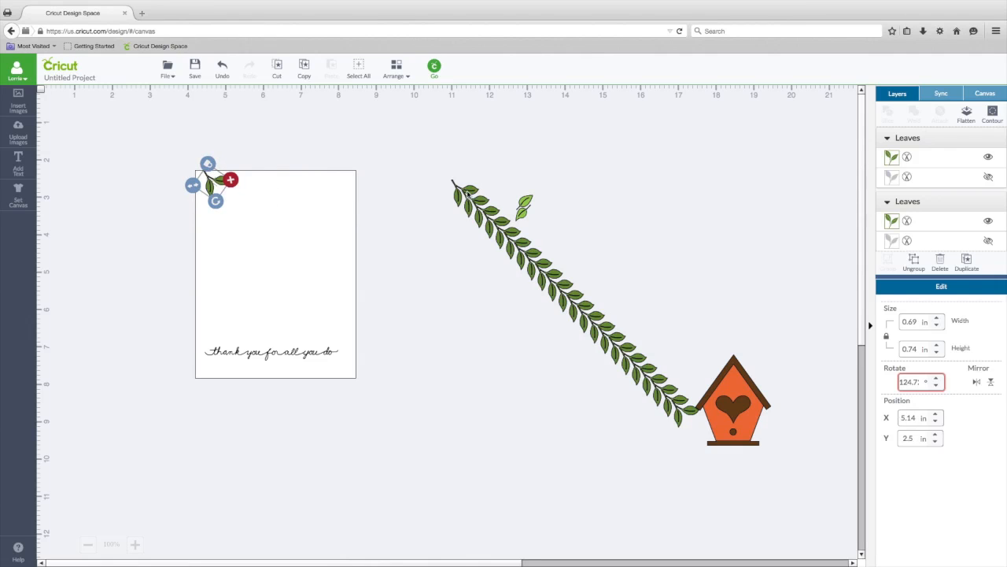
{"action": "left_click_drag", "start_coordinate": [455, 200], "coordinate": [229, 214]}
{"action": "left_click_drag", "start_coordinate": [469, 206], "coordinate": [257, 225]}
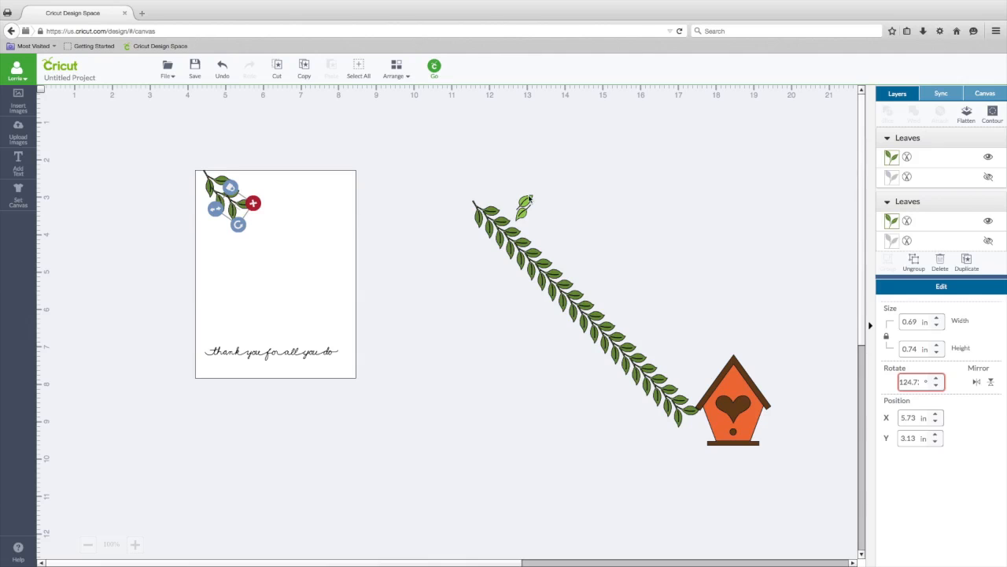
{"action": "left_click_drag", "start_coordinate": [492, 211], "coordinate": [245, 203]}
{"action": "mouse_move", "coordinate": [498, 204]}
{"action": "left_mouse_down"}
{"action": "mouse_move", "coordinate": [348, 200]}
{"action": "mouse_move", "coordinate": [281, 213]}
{"action": "mouse_move", "coordinate": [381, 207]}
{"action": "mouse_move", "coordinate": [266, 221]}
{"action": "left_mouse_up"}
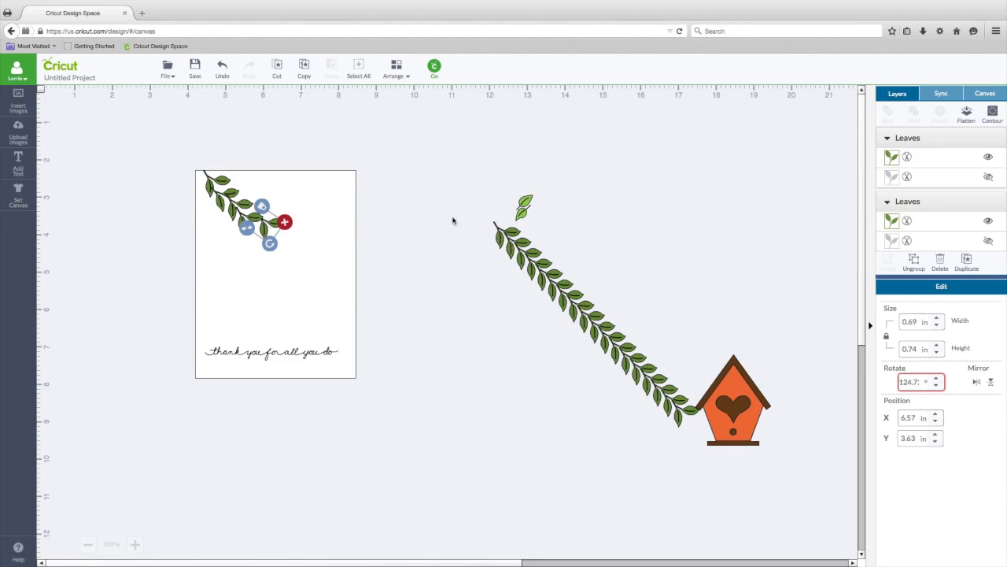
{"action": "left_click_drag", "start_coordinate": [498, 236], "coordinate": [301, 241]}
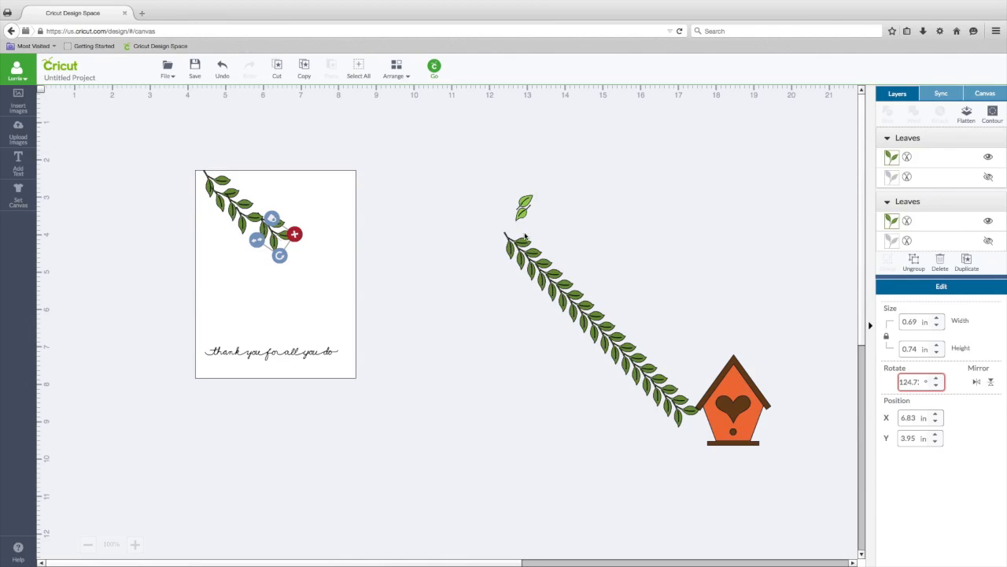
- Mirror three sprigs in the lower part of the card's leaf branch horizontally to vary their direction
{"action": "left_click_drag", "start_coordinate": [254, 222], "coordinate": [222, 205]}
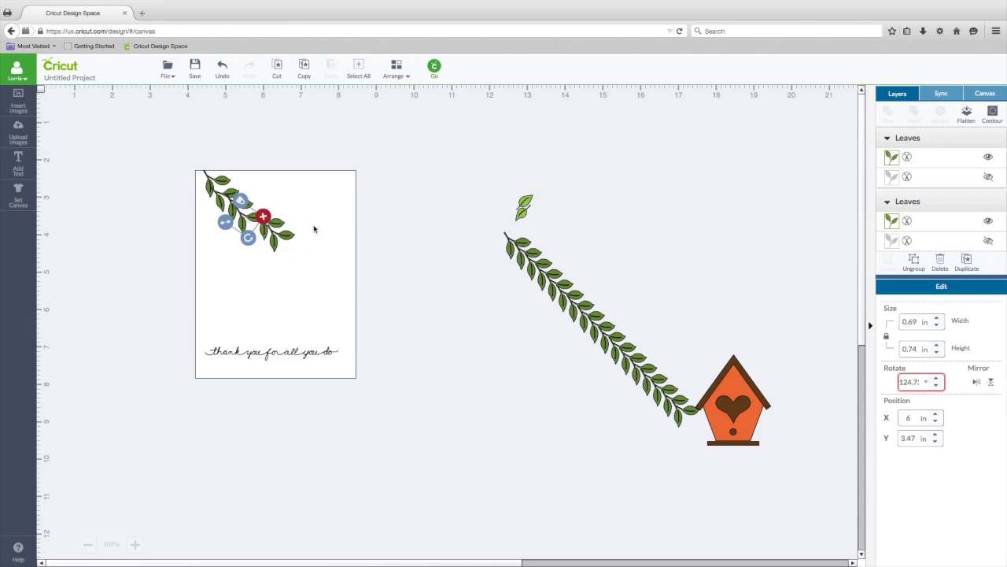
{"action": "left_click", "coordinate": [978, 383]}
{"action": "left_click", "coordinate": [229, 194]}
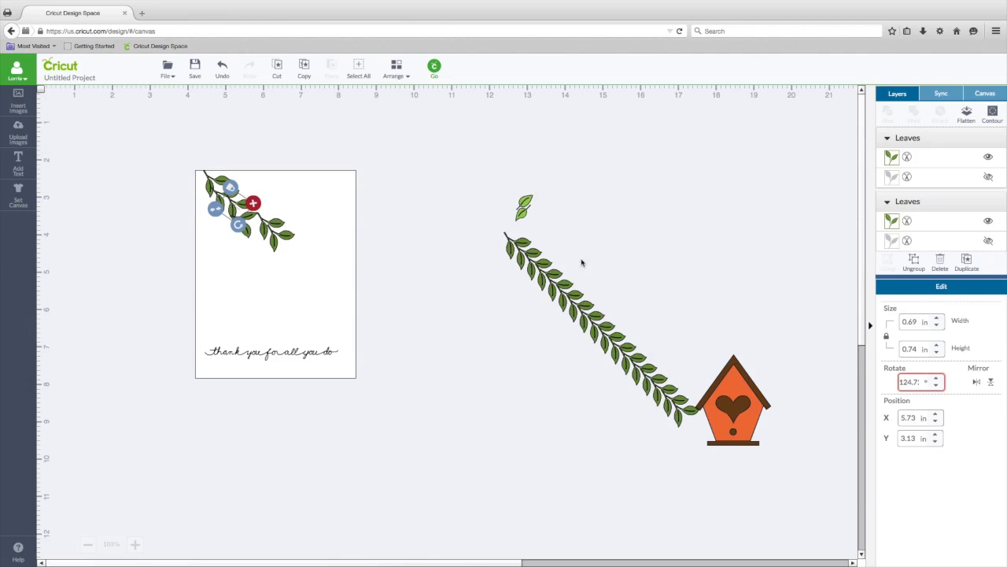
{"action": "left_click", "coordinate": [976, 384]}
{"action": "left_click", "coordinate": [285, 245]}
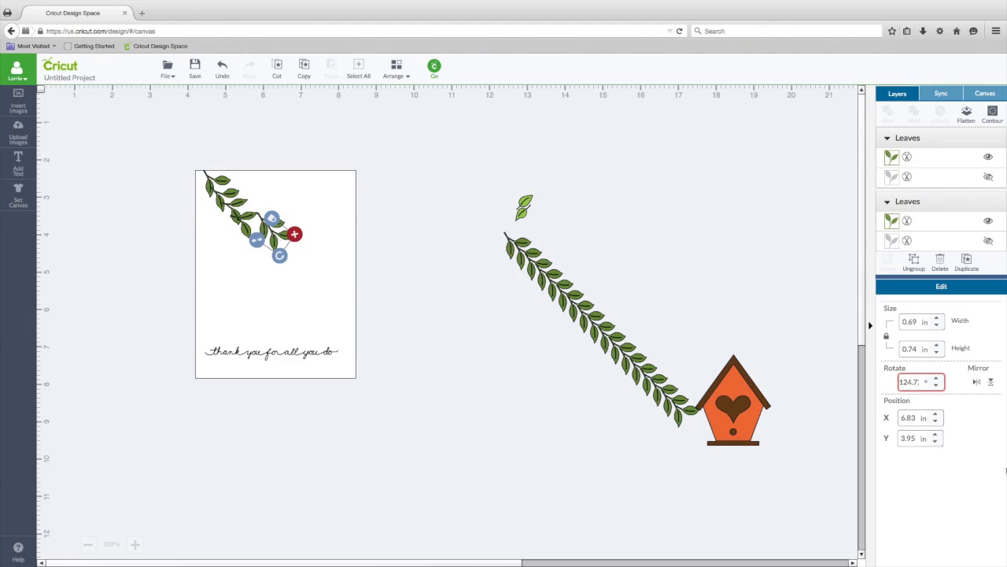
{"action": "left_click", "coordinate": [976, 383]}
{"action": "left_click", "coordinate": [262, 196]}
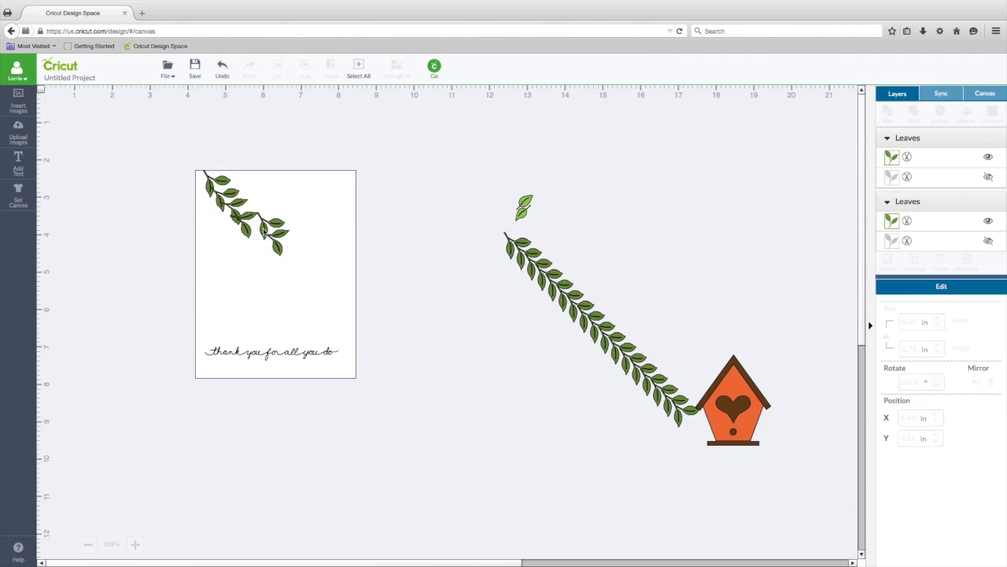
- Close the gap in the leaf branch and extend its lower end with another sprig rotated to about 102°
{"action": "left_click", "coordinate": [265, 231]}
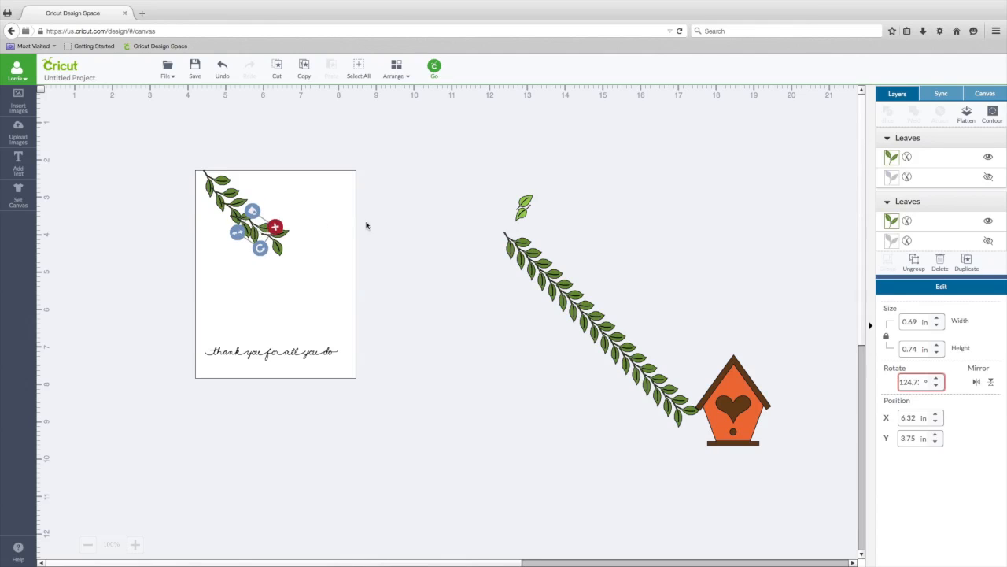
{"action": "left_click_drag", "start_coordinate": [265, 230], "coordinate": [303, 263]}
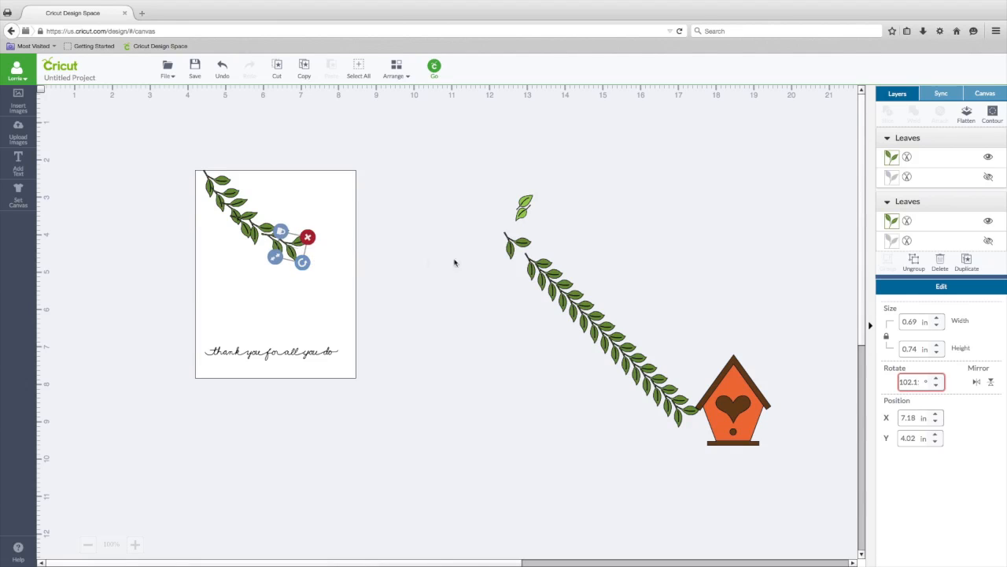
- Build a second diagonal leaf branch from more dark green sprigs, starting at the card's top edge beside the first branch
{"action": "left_click_drag", "start_coordinate": [510, 252], "coordinate": [252, 191]}
{"action": "left_click_drag", "start_coordinate": [529, 271], "coordinate": [262, 200]}
{"action": "left_click_drag", "start_coordinate": [546, 285], "coordinate": [281, 202]}
{"action": "left_click_drag", "start_coordinate": [567, 304], "coordinate": [299, 215]}
{"action": "left_click_drag", "start_coordinate": [582, 307], "coordinate": [320, 218]}
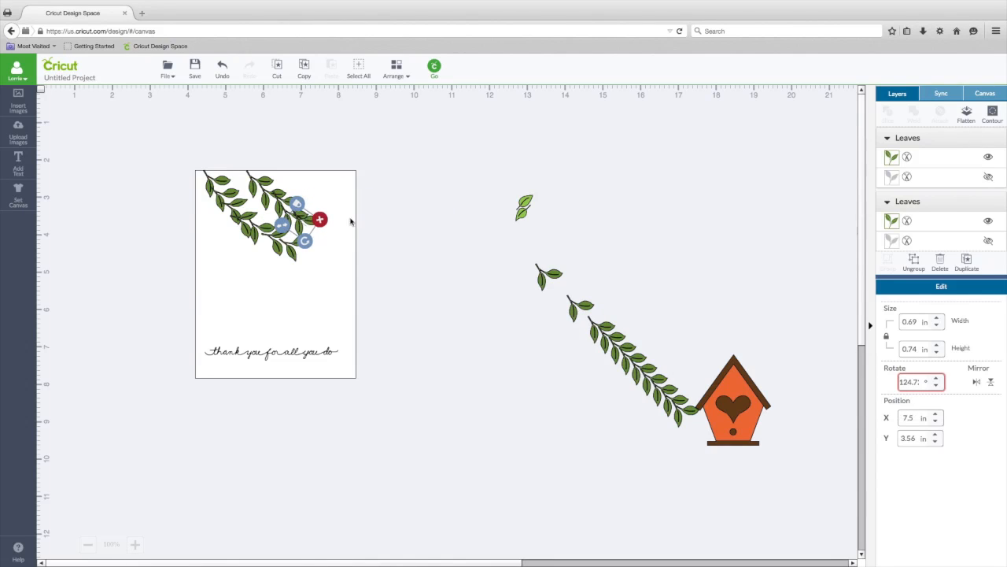
- Mirror the end sprig and one middle sprig of the second leaf branch horizontally
{"action": "left_click", "coordinate": [978, 382]}
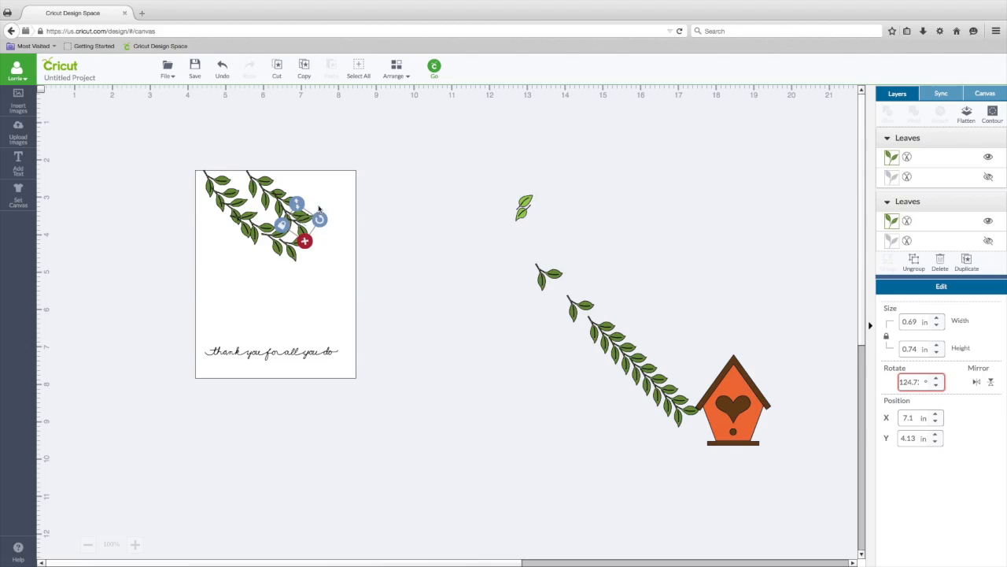
{"action": "left_click", "coordinate": [274, 191]}
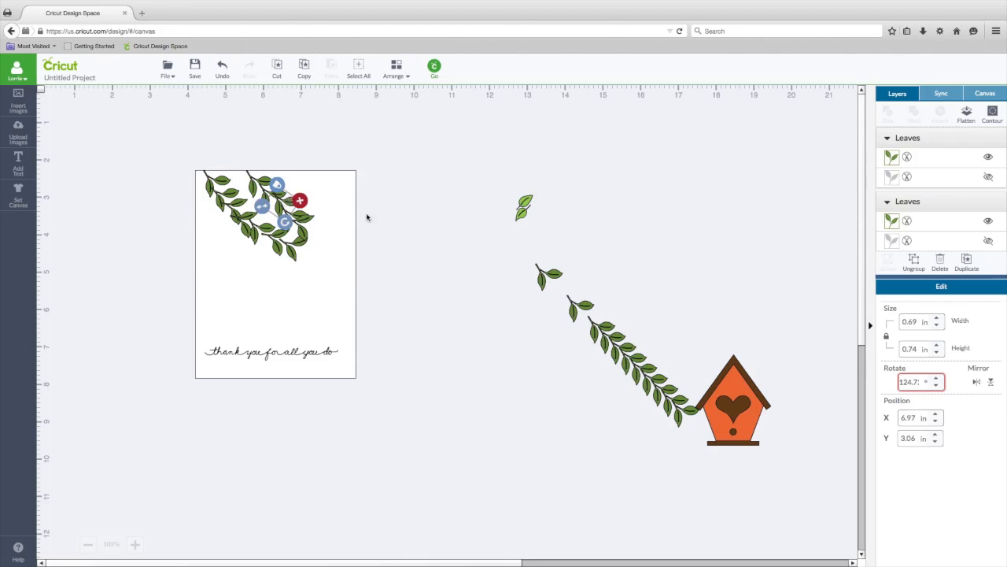
{"action": "left_click", "coordinate": [976, 382]}
{"action": "left_click", "coordinate": [526, 369]}
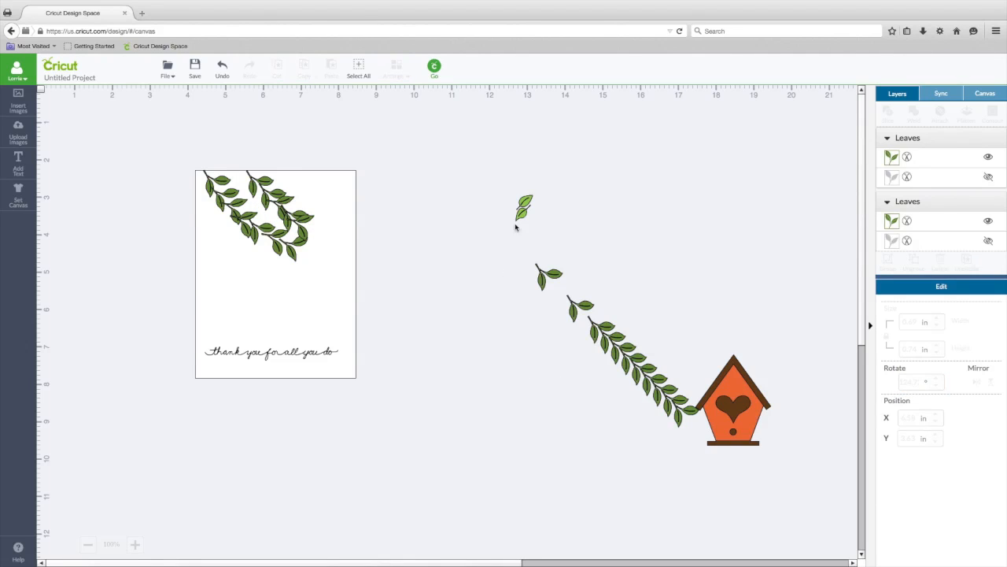
- Place one dark green sprig at the card's top edge and start a third leaf branch from its left edge using three more sprigs
{"action": "left_click_drag", "start_coordinate": [533, 266], "coordinate": [300, 200]}
{"action": "left_click_drag", "start_coordinate": [592, 337], "coordinate": [203, 236]}
{"action": "left_click_drag", "start_coordinate": [603, 344], "coordinate": [222, 261]}
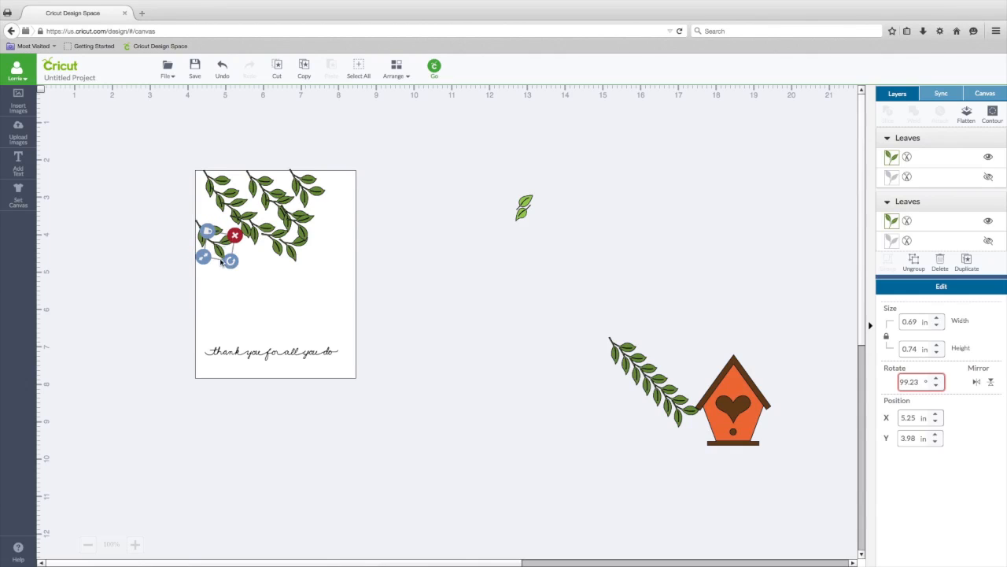
{"action": "left_click_drag", "start_coordinate": [611, 358], "coordinate": [253, 279]}
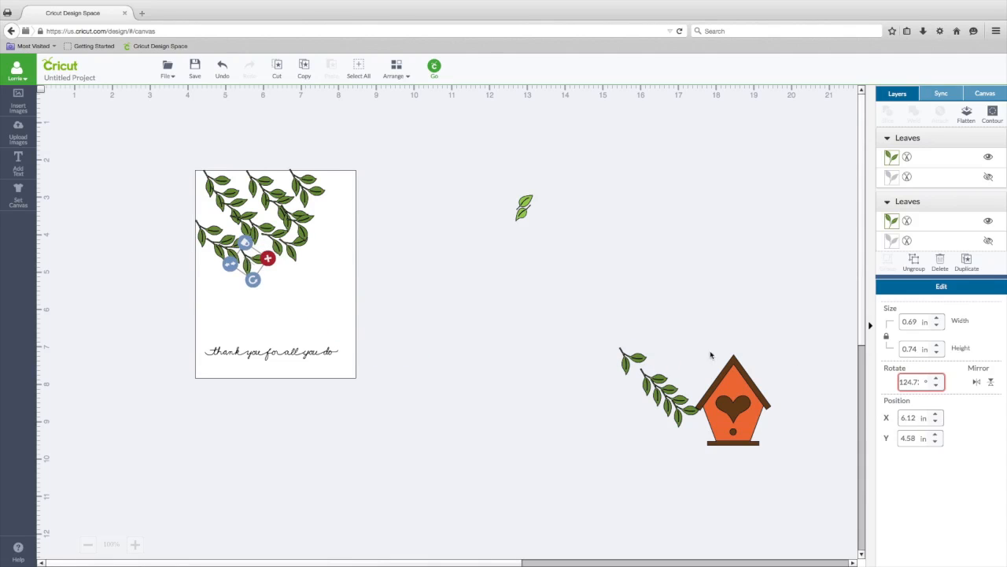
- Mirror the third branch's end sprig horizontally and extend the branch with another sprig rotated to about 107°
{"action": "left_click", "coordinate": [989, 384]}
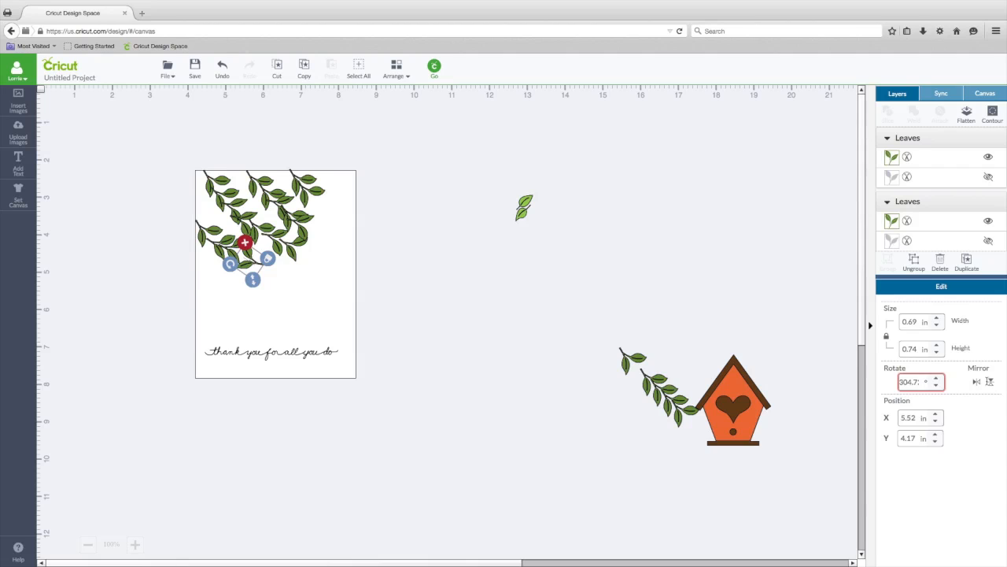
{"action": "left_click", "coordinate": [991, 382]}
{"action": "left_click", "coordinate": [977, 381]}
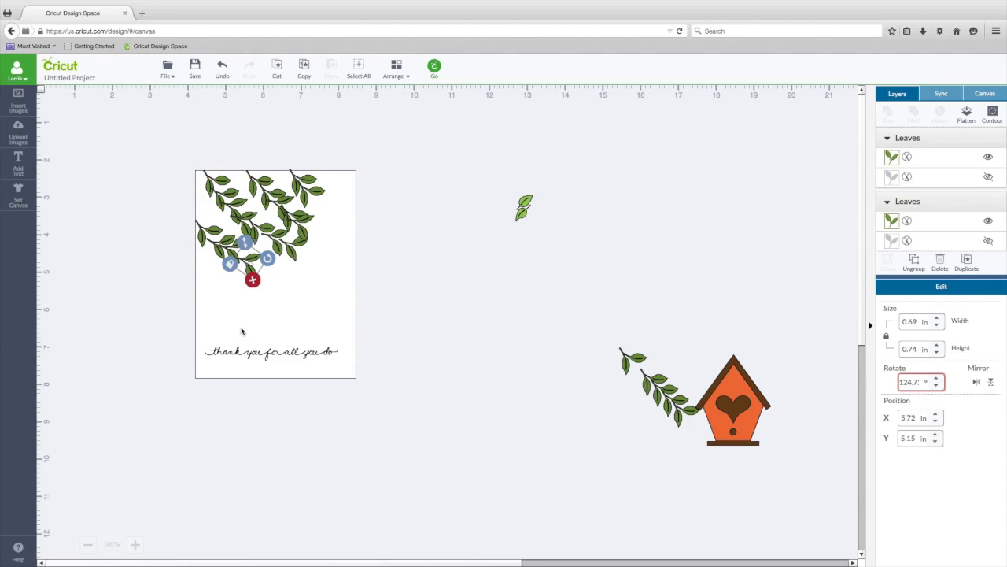
{"action": "left_click_drag", "start_coordinate": [267, 258], "coordinate": [293, 285]}
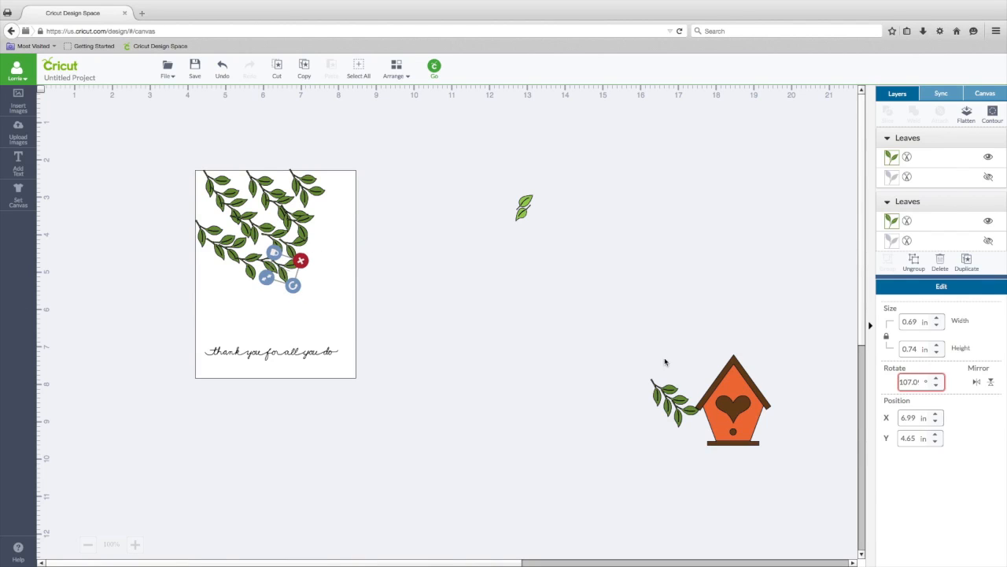
- Move the birdhouse up away from the spare dark green sprigs and delete those sprigs
{"action": "left_click_drag", "start_coordinate": [741, 379], "coordinate": [746, 245]}
{"action": "left_click_drag", "start_coordinate": [638, 359], "coordinate": [710, 449]}
{"action": "key", "text": "Delete"}
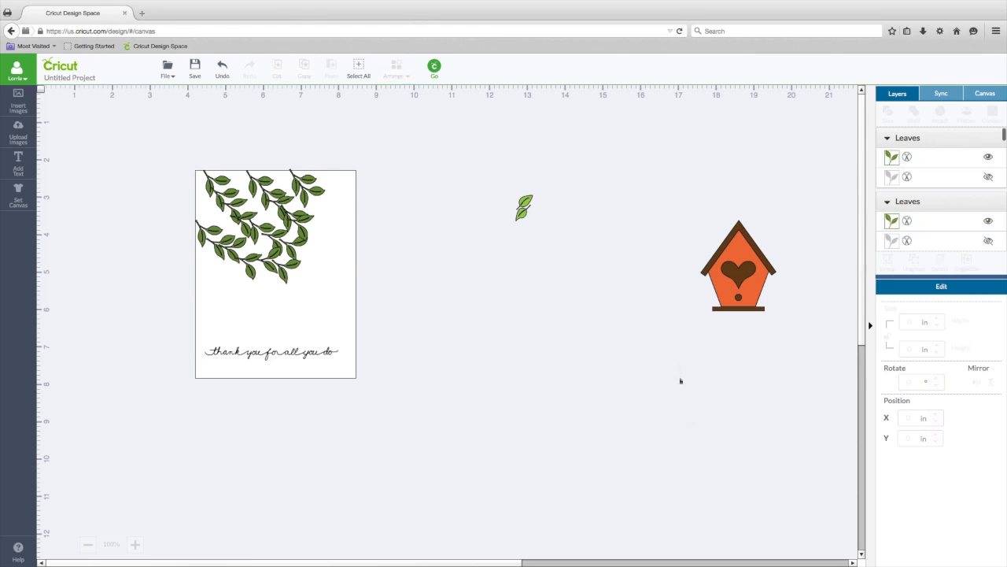
- Duplicate the light green leaf pair six times
{"action": "left_click", "coordinate": [527, 204]}
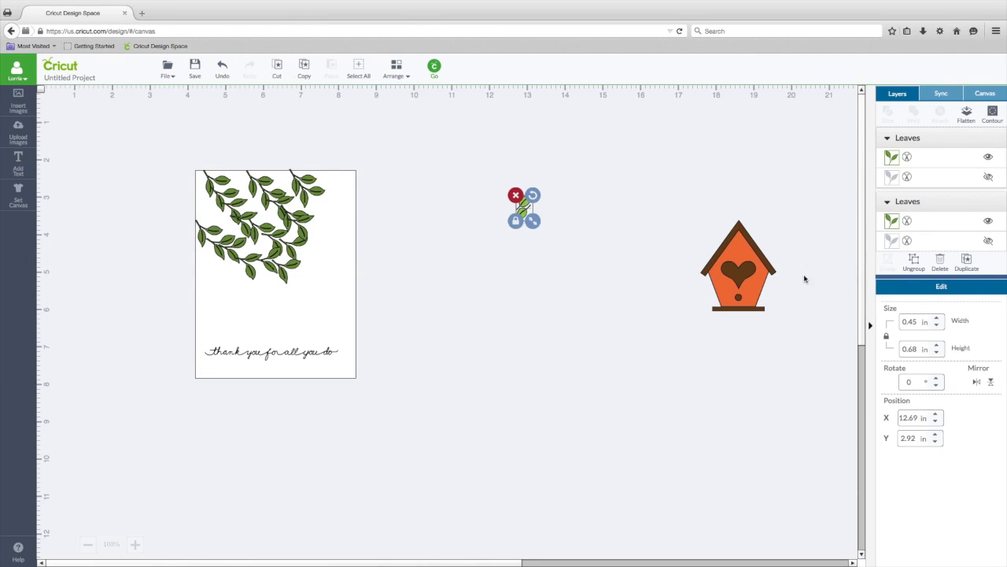
{"action": "left_click", "coordinate": [967, 262]}
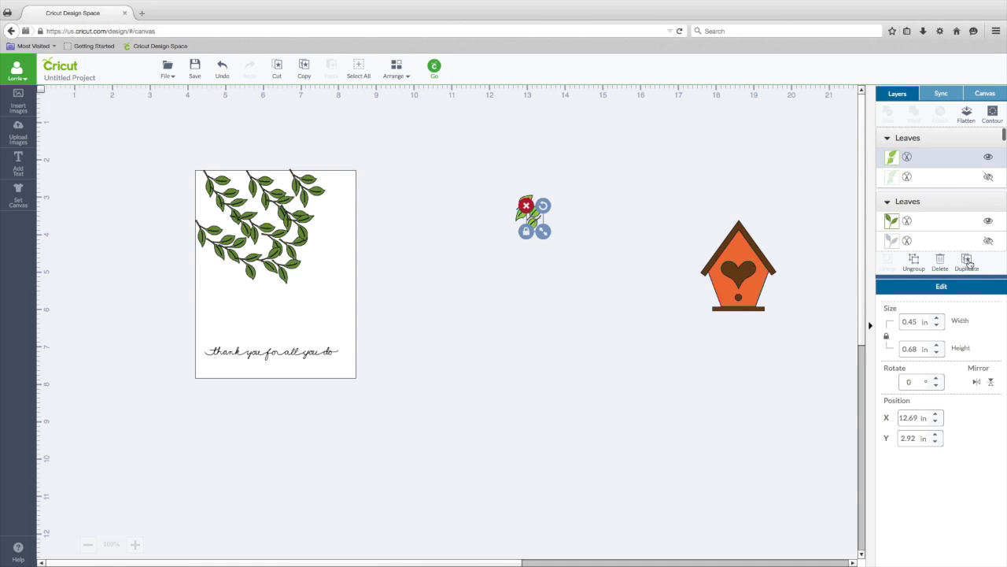
{"action": "left_click", "coordinate": [968, 261]}
{"action": "left_click", "coordinate": [968, 262]}
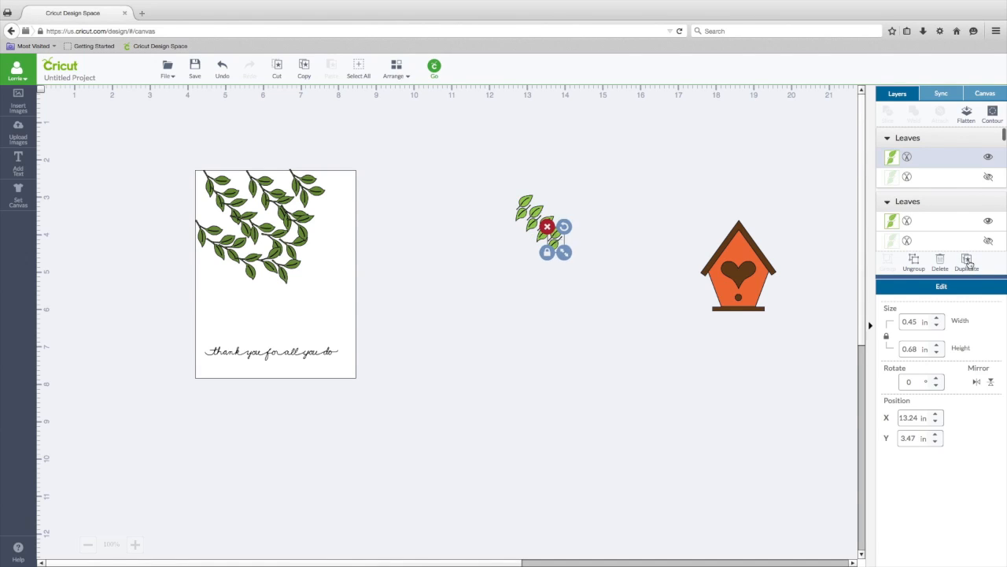
{"action": "left_click", "coordinate": [968, 263]}
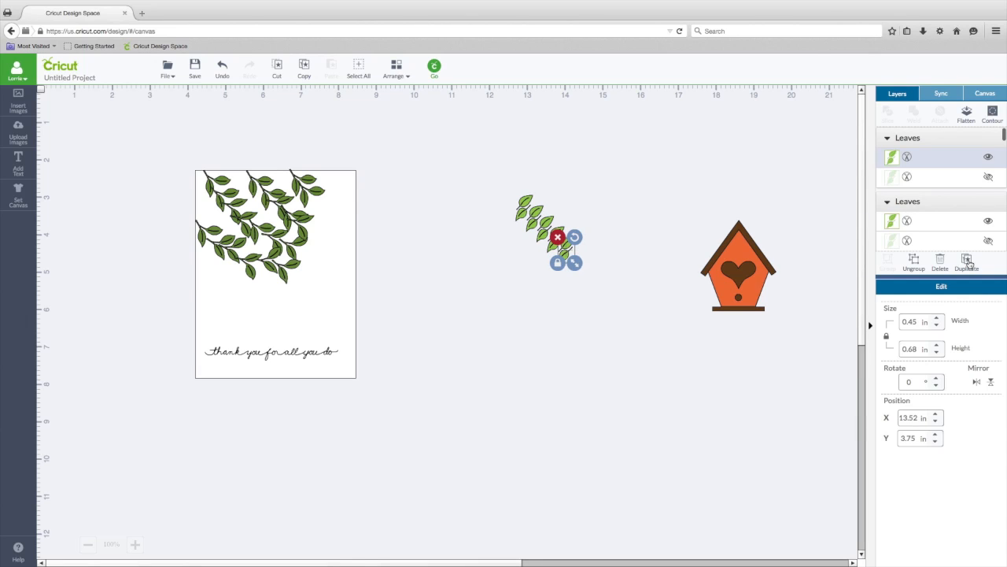
{"action": "left_click", "coordinate": [968, 262]}
{"action": "left_click", "coordinate": [968, 262]}
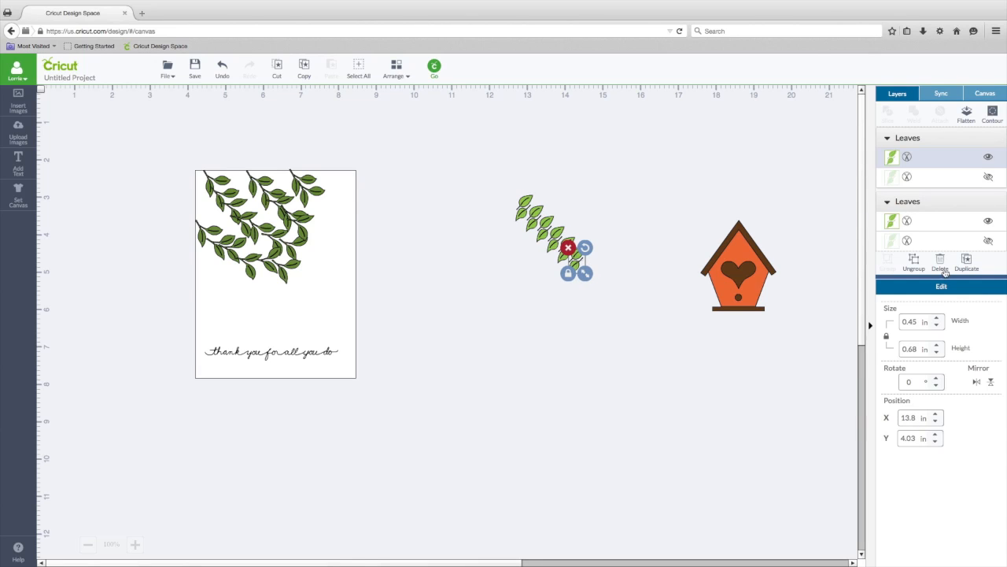
- Move all the light green leaf pairs together to the empty canvas area above and left of the card
{"action": "left_click", "coordinate": [606, 372]}
{"action": "left_click_drag", "start_coordinate": [504, 173], "coordinate": [616, 323]}
{"action": "left_click_drag", "start_coordinate": [587, 264], "coordinate": [134, 172]}
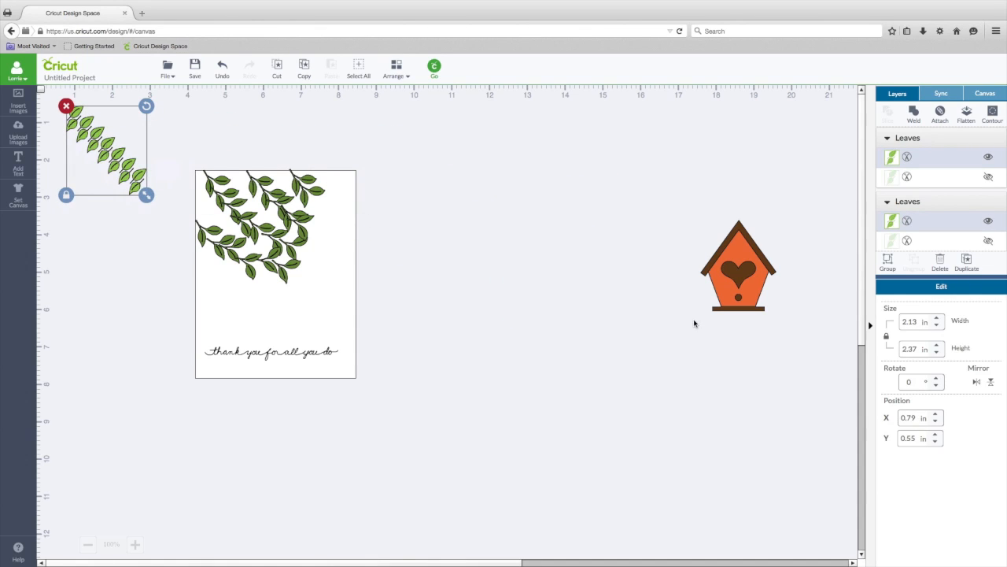
- Scale the birdhouse down to about 1 in wide and place it on the card beneath the end of the third branch
{"action": "left_click", "coordinate": [746, 290]}
{"action": "left_click_drag", "start_coordinate": [777, 310], "coordinate": [309, 289]}
{"action": "left_click", "coordinate": [475, 294]}
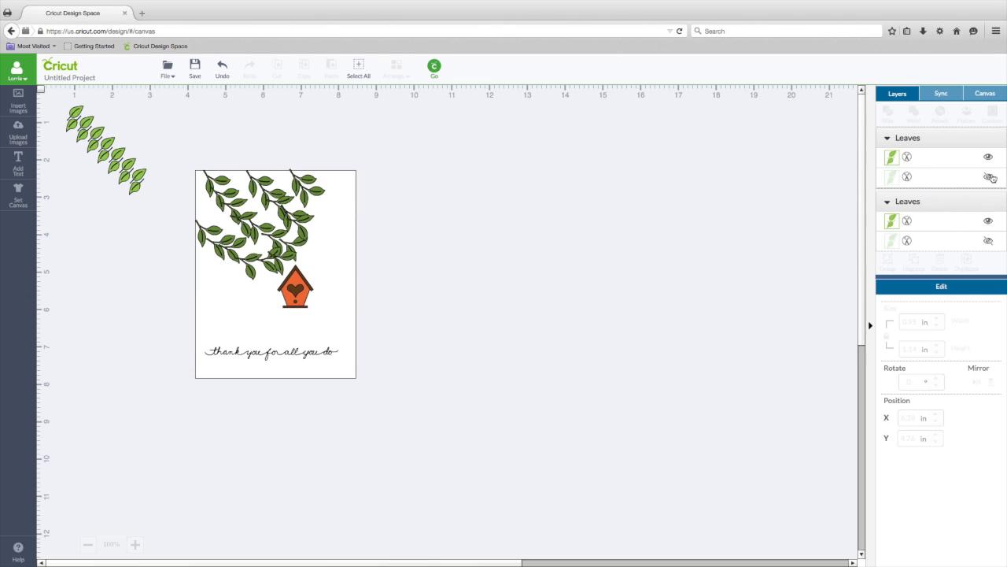
- Make the hidden backing layers of the light green Leaves images visible, one image after another
{"action": "left_click", "coordinate": [990, 178]}
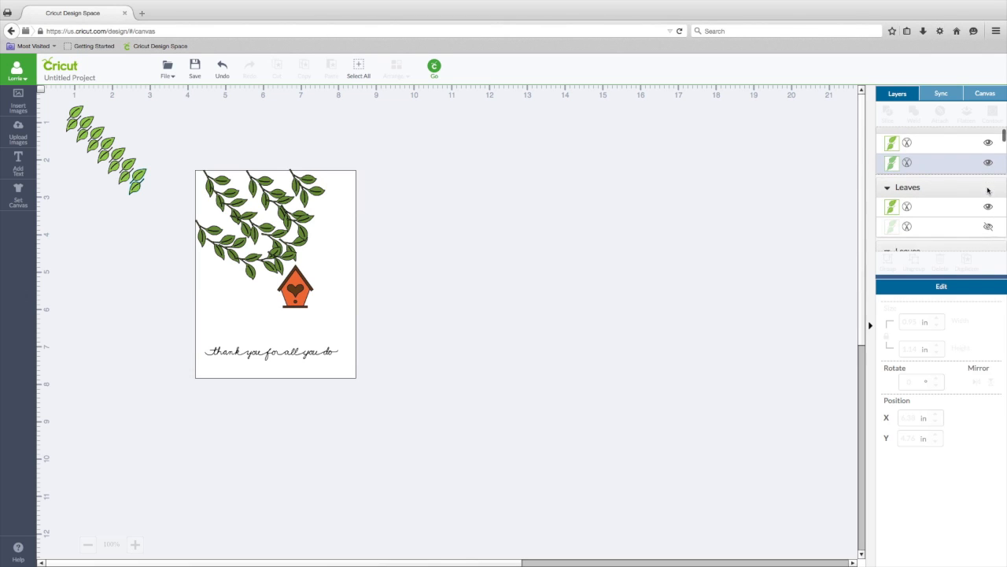
{"action": "left_click", "coordinate": [989, 206]}
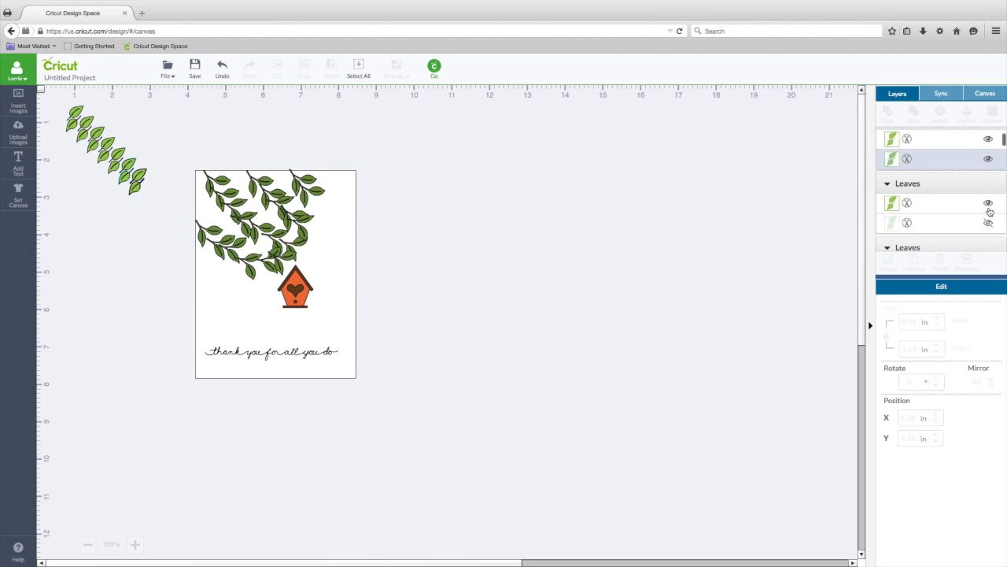
{"action": "left_click", "coordinate": [989, 222]}
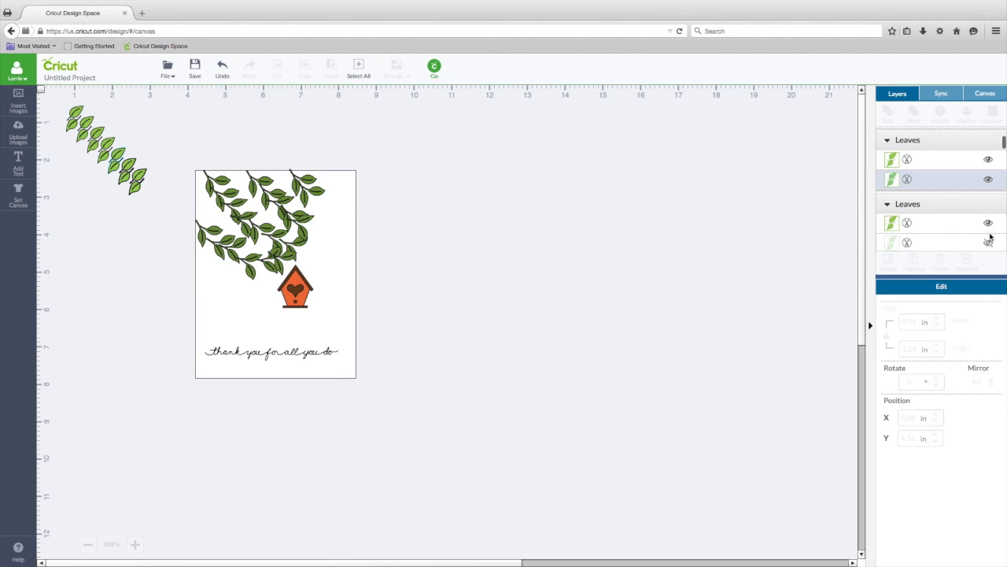
{"action": "left_click", "coordinate": [990, 242]}
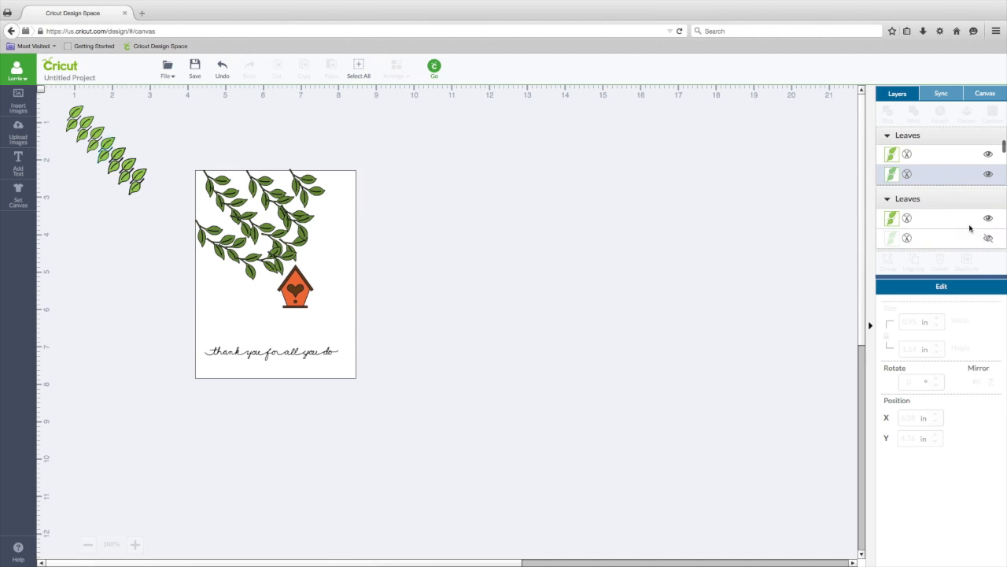
{"action": "left_click", "coordinate": [989, 239]}
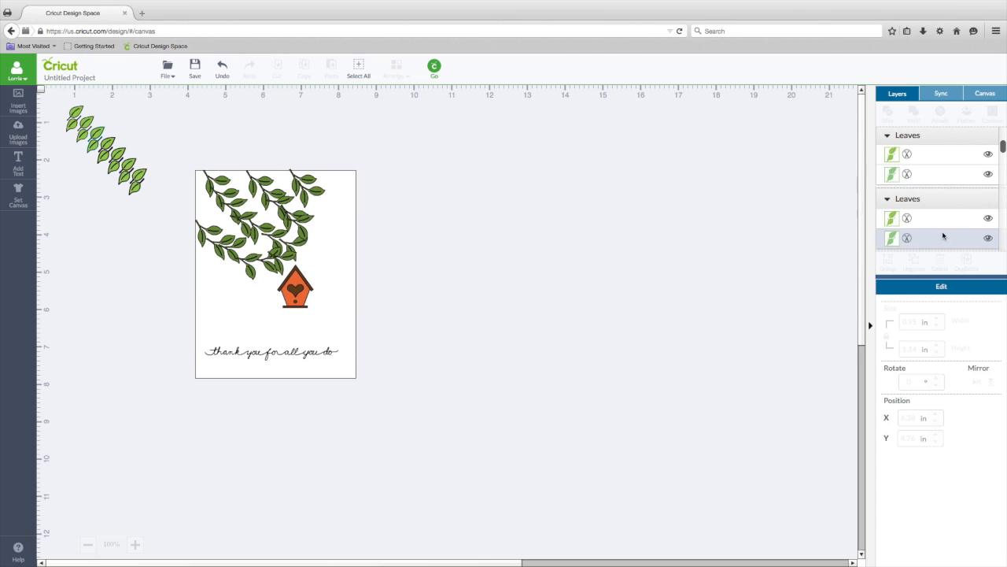